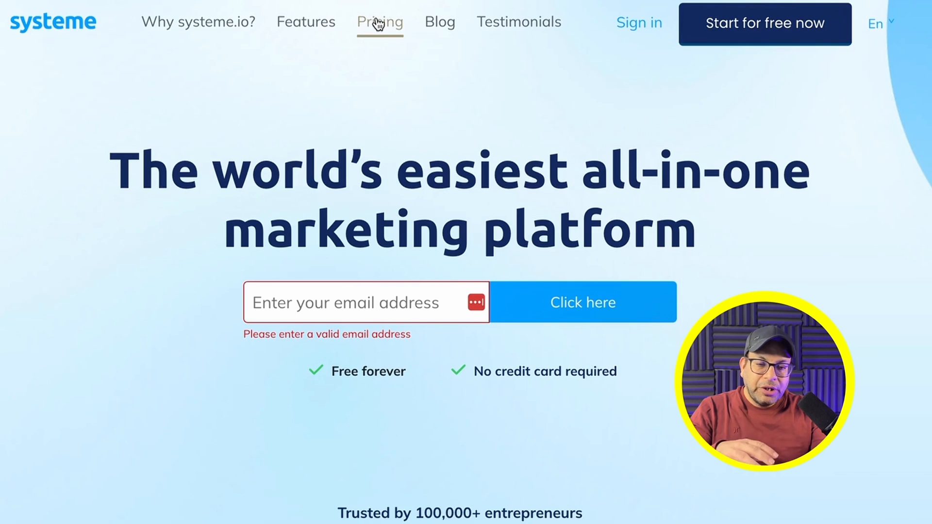
Step: Open the Pricing page and scroll through the plan comparison table of limits
click(377, 18)
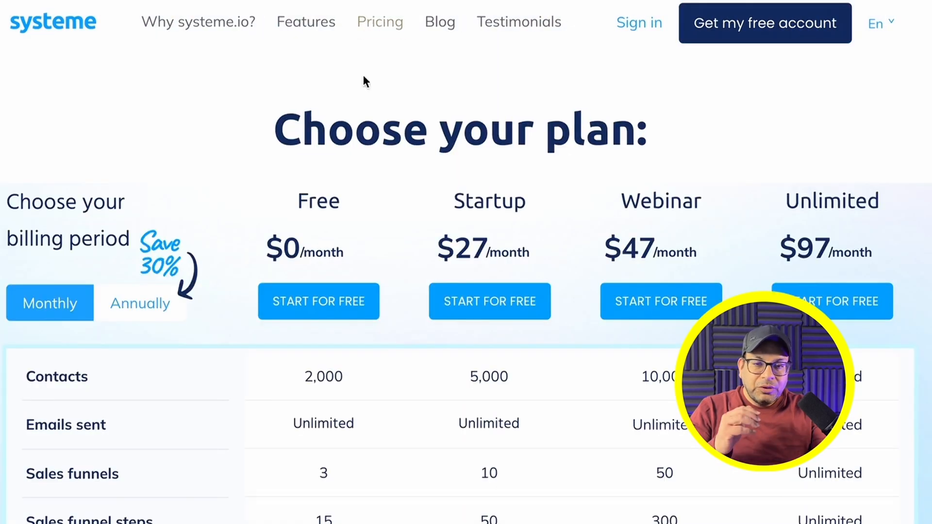
scroll(262, 376, down, 2)
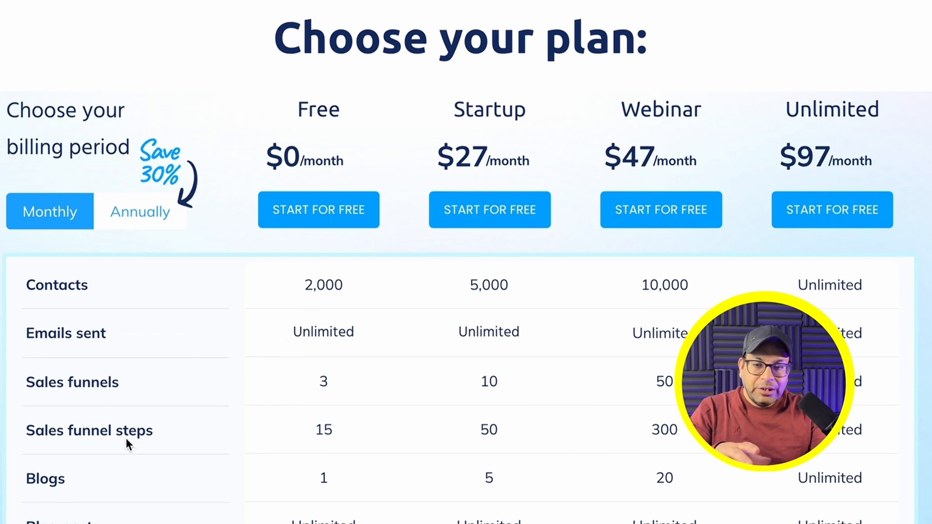
scroll(297, 428, down, 5)
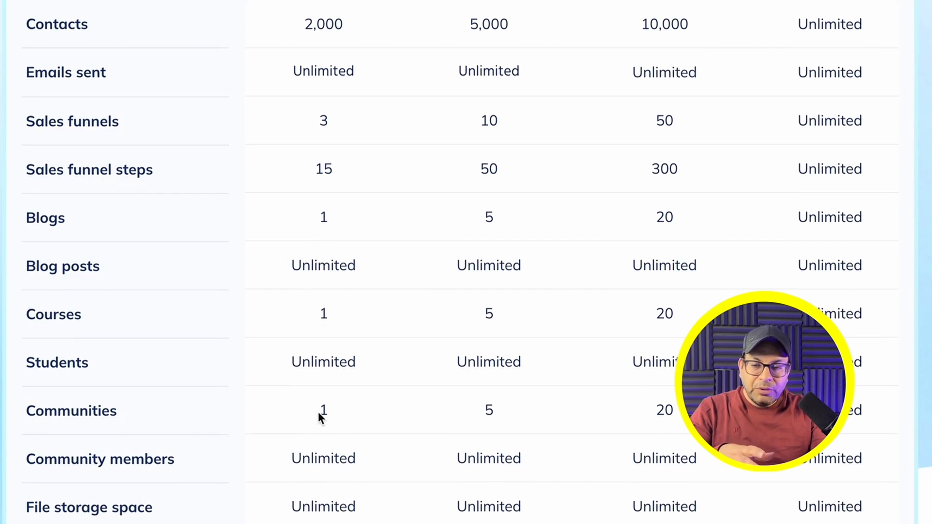
scroll(320, 417, down, 3)
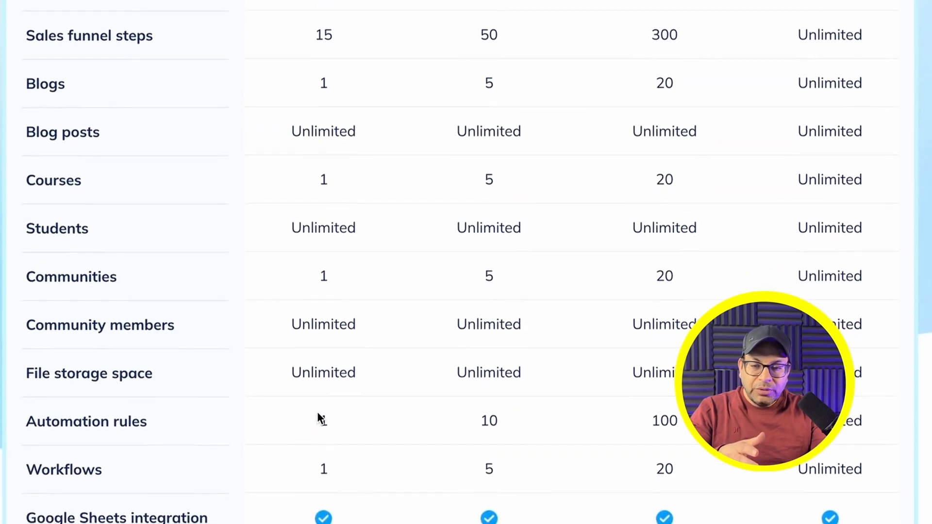
scroll(317, 415, down, 3)
scroll(298, 366, down, 7)
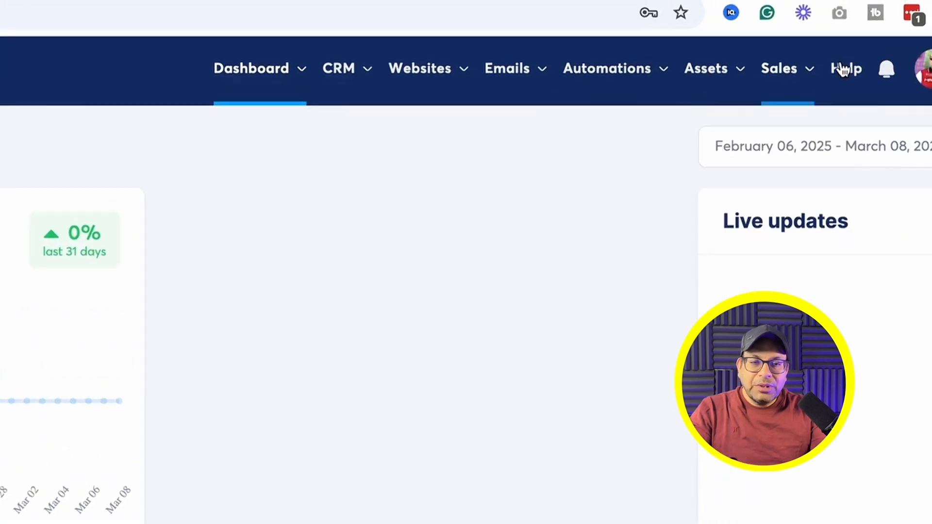
Step: Open the Sales funnels list from the Websites menu
mouse_move(479, 28)
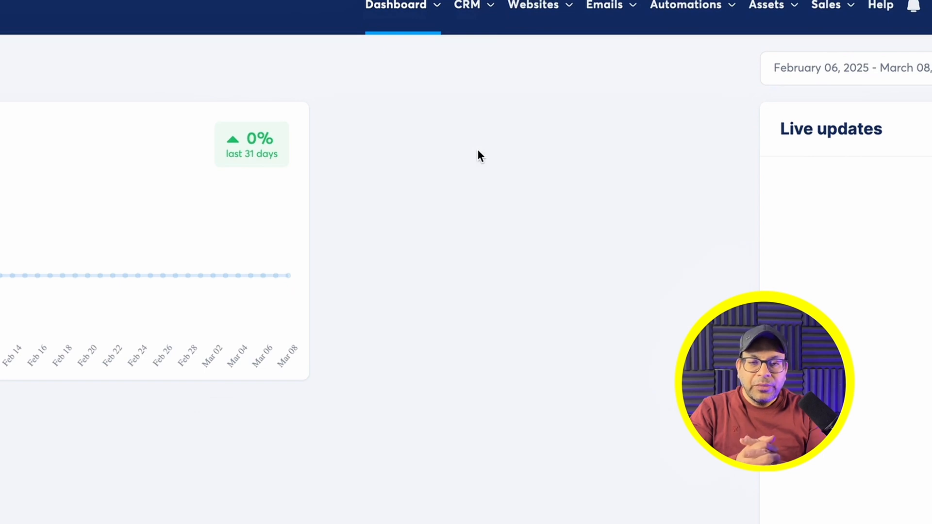
mouse_move(520, 15)
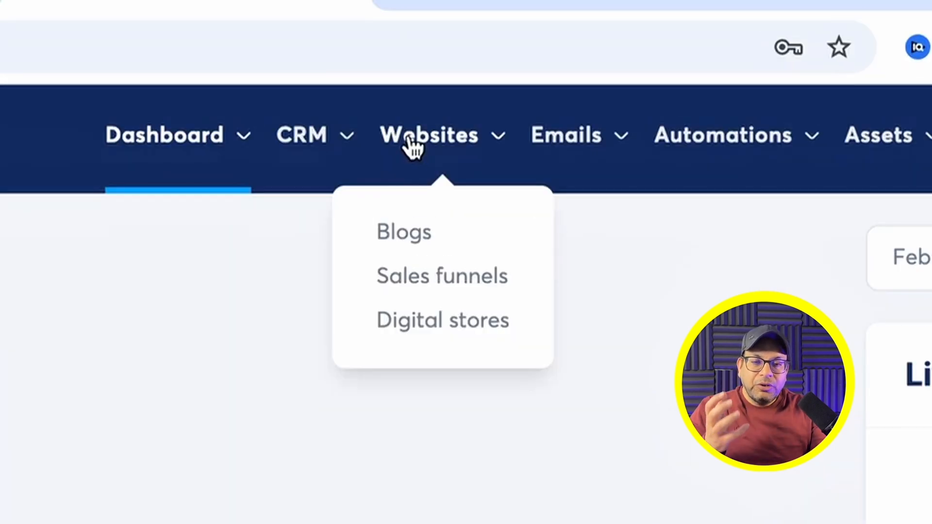
click(427, 275)
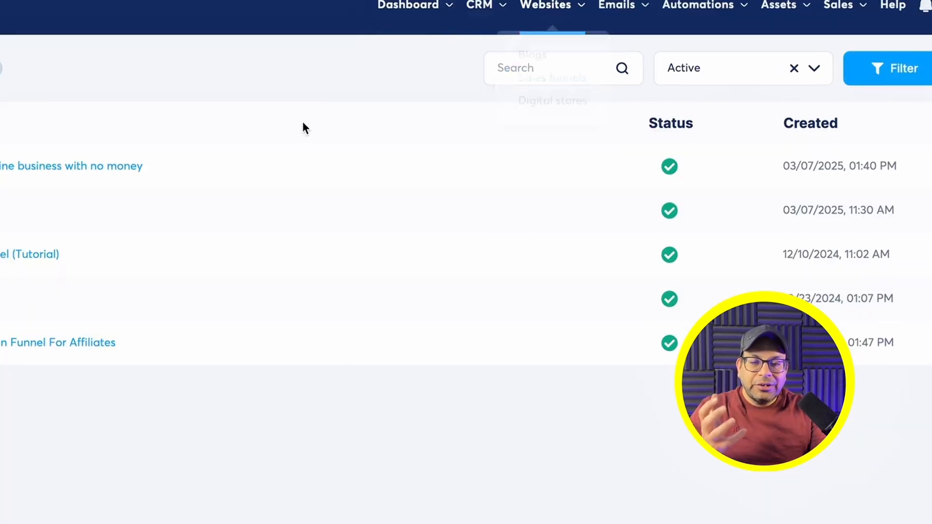
Step: Create funnel 'Staring online business' on the systeme.io domain with the Build an audience goal
click(931, 69)
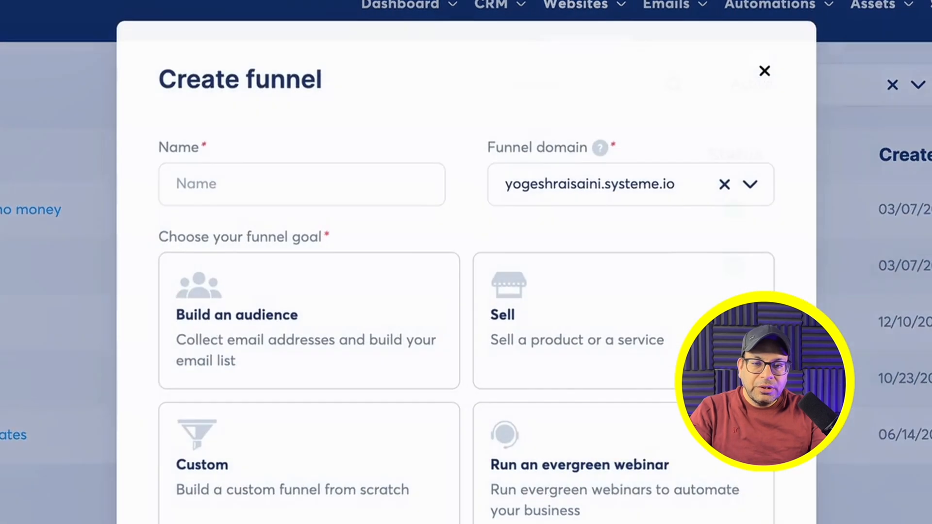
click(244, 183)
text(Staring onl)
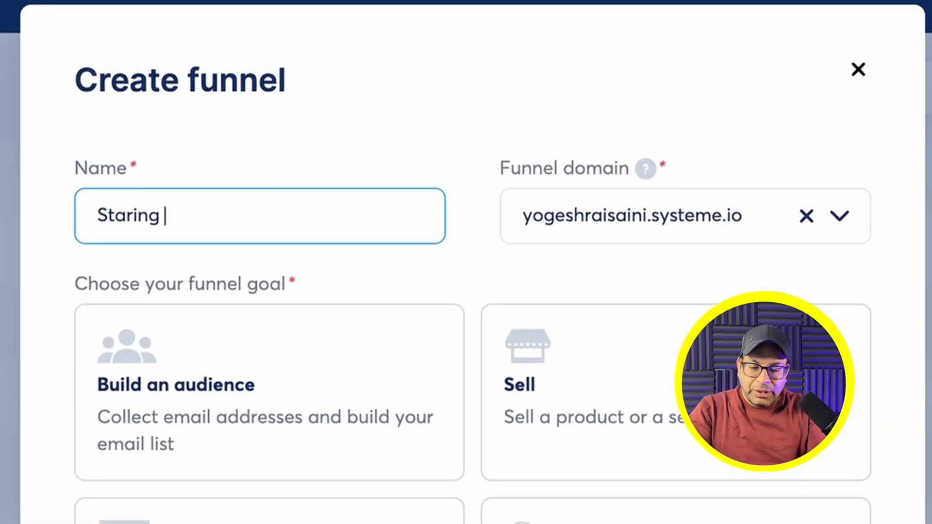
text(ine business)
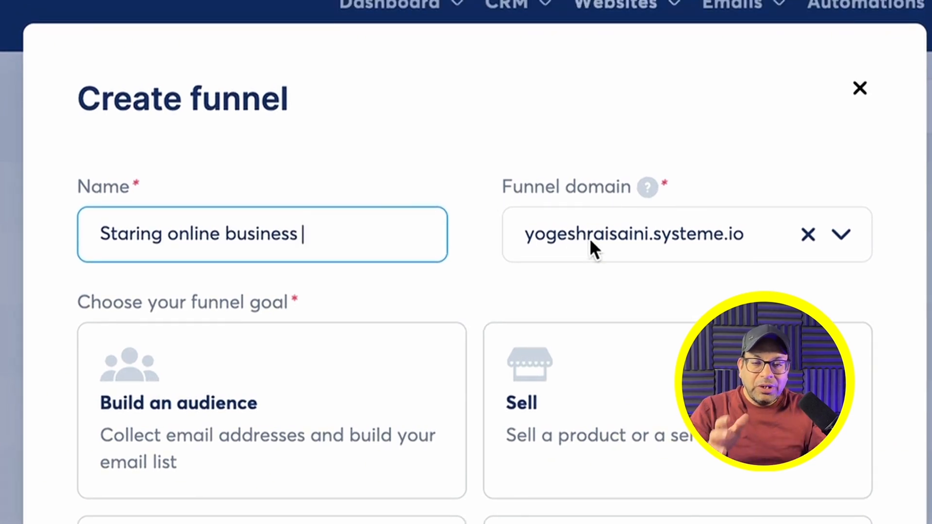
click(842, 241)
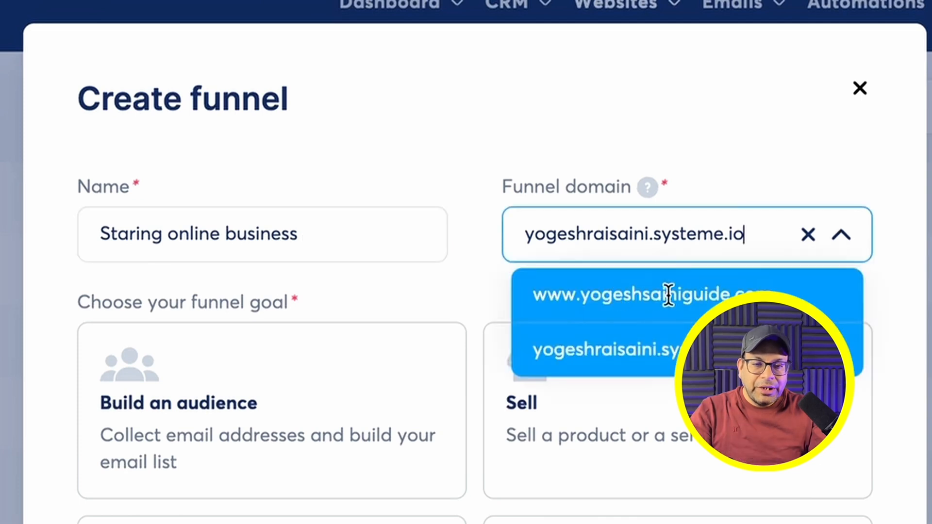
click(779, 167)
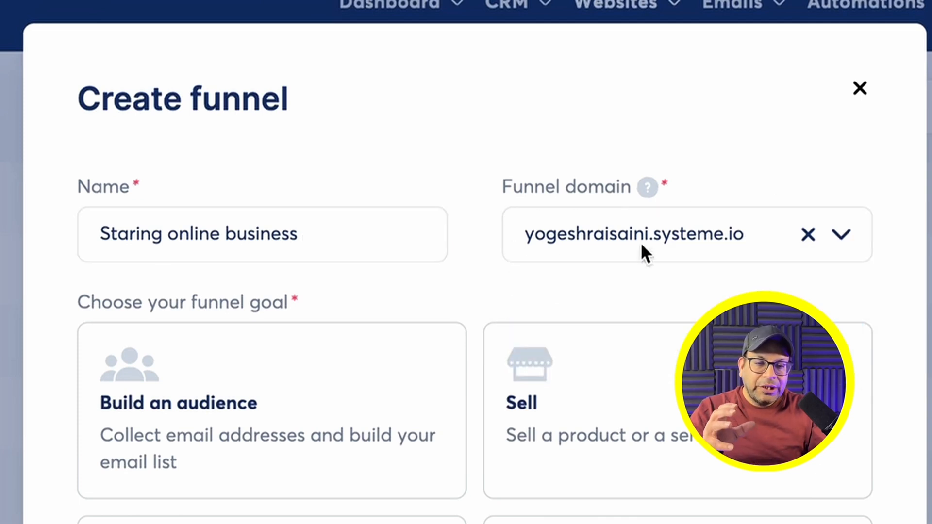
scroll(438, 229, down, 1)
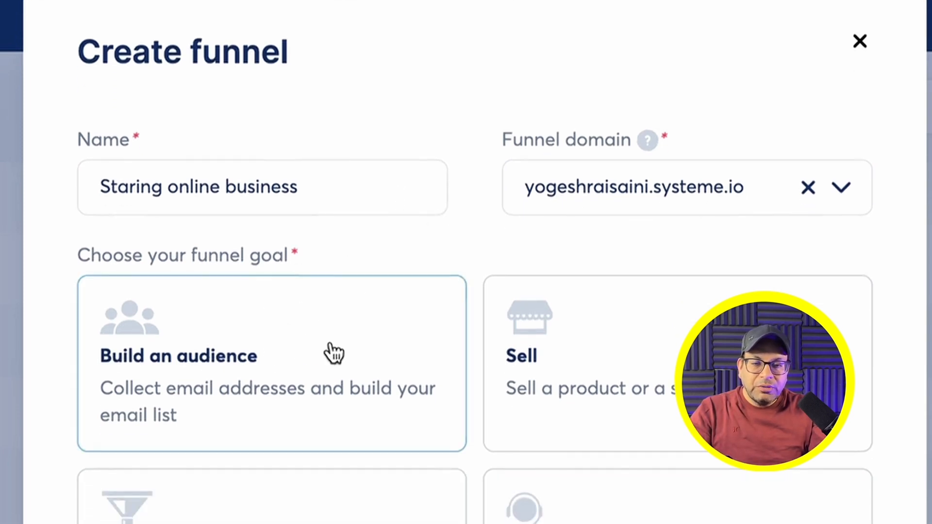
click(208, 370)
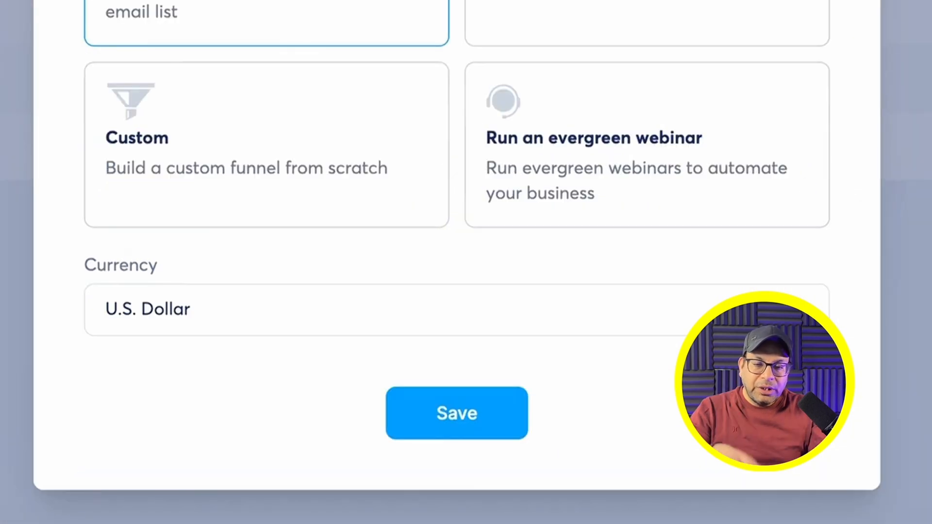
click(455, 427)
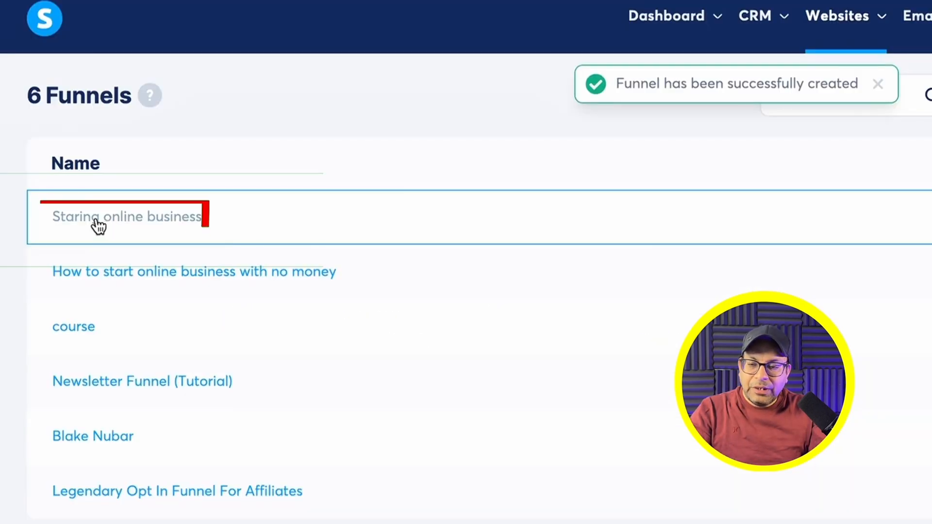
Step: Open the Staring online business funnel and list squeeze page templates 15 per page
click(97, 219)
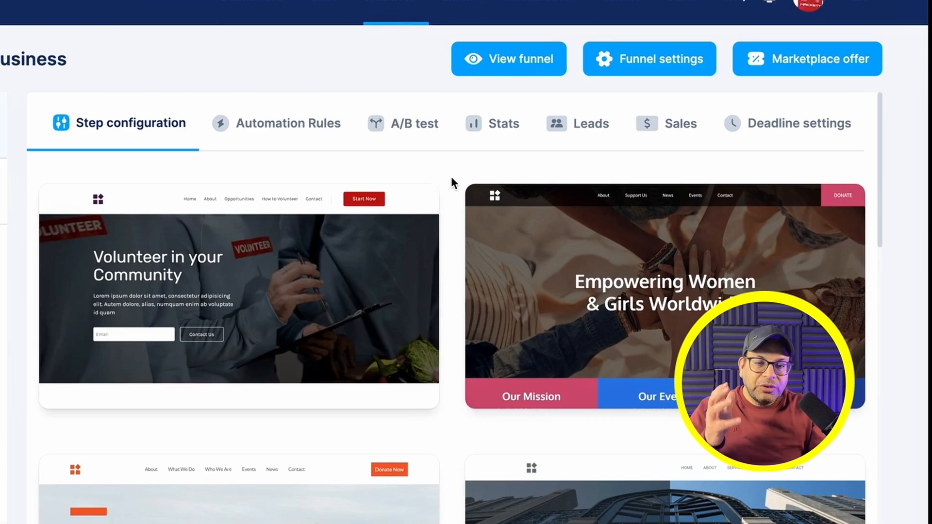
scroll(452, 180, down, 15)
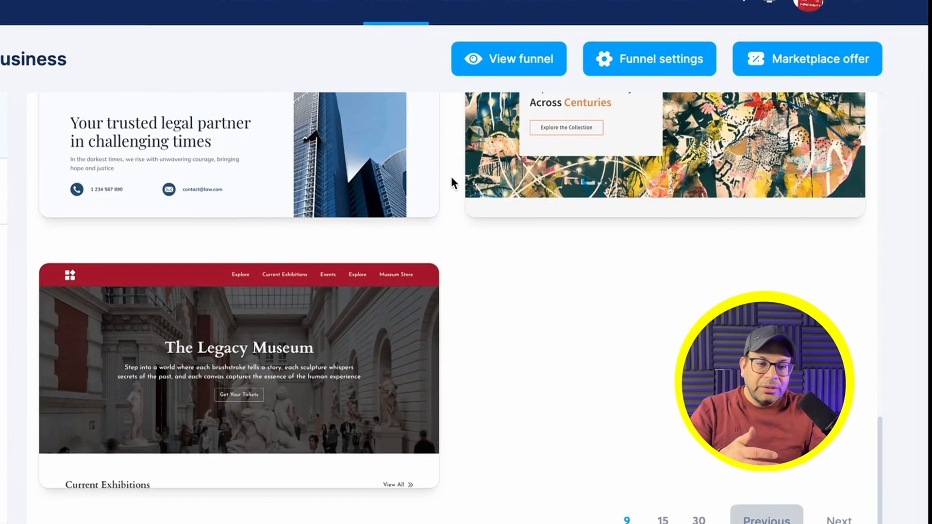
click(663, 520)
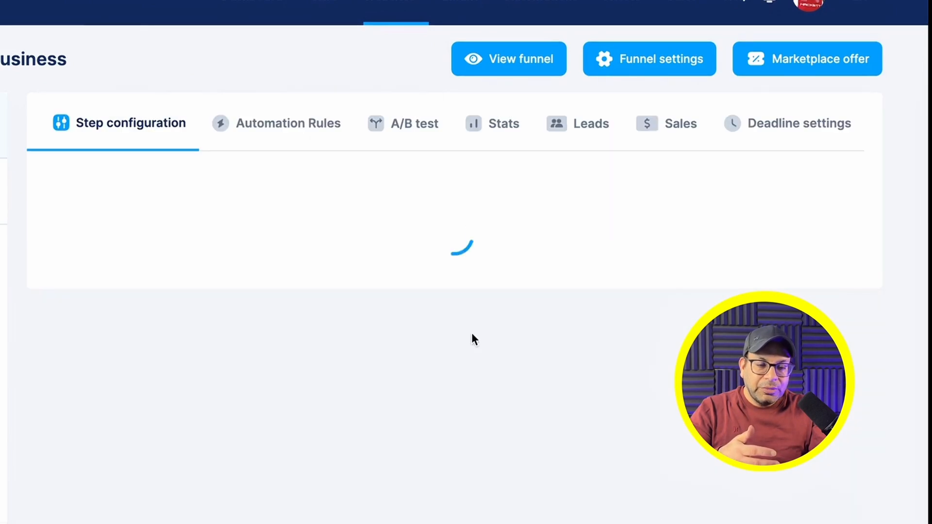
scroll(454, 266, down, 5)
scroll(454, 266, down, 20)
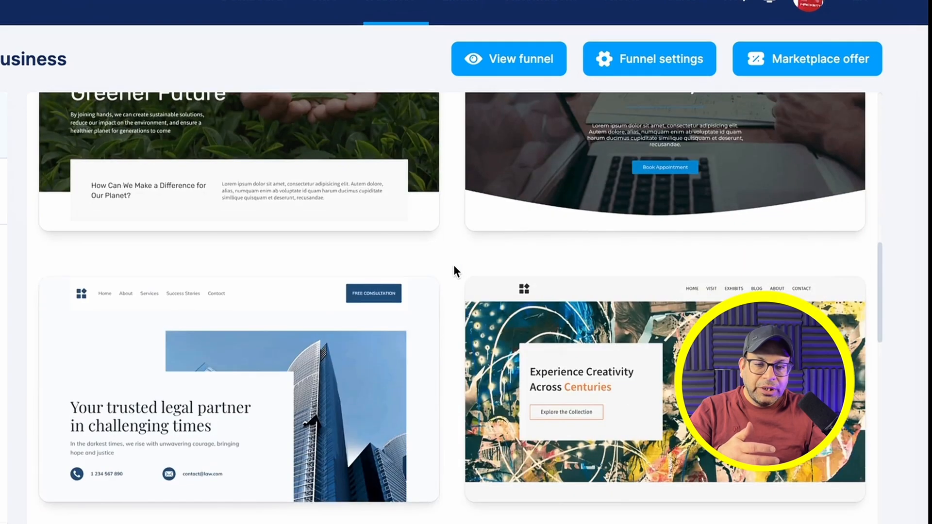
scroll(454, 264, down, 5)
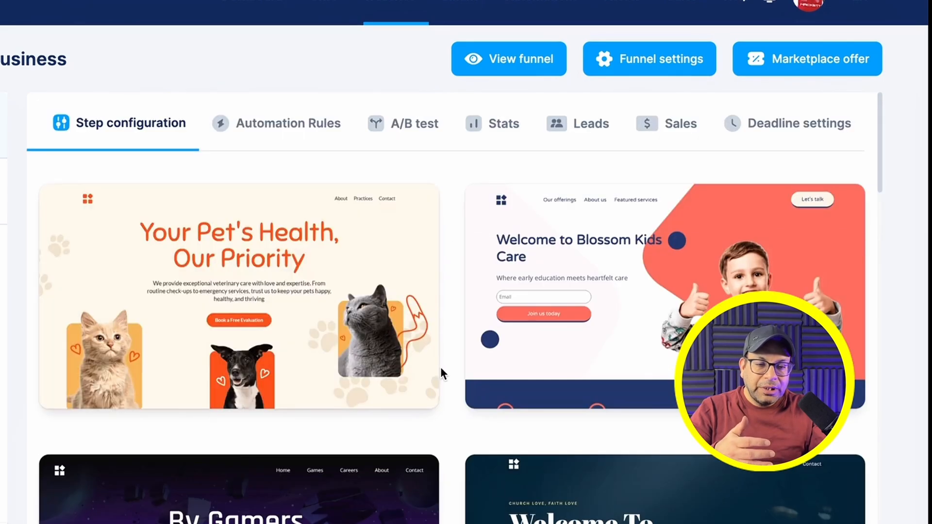
scroll(441, 367, down, 6)
scroll(441, 367, down, 10)
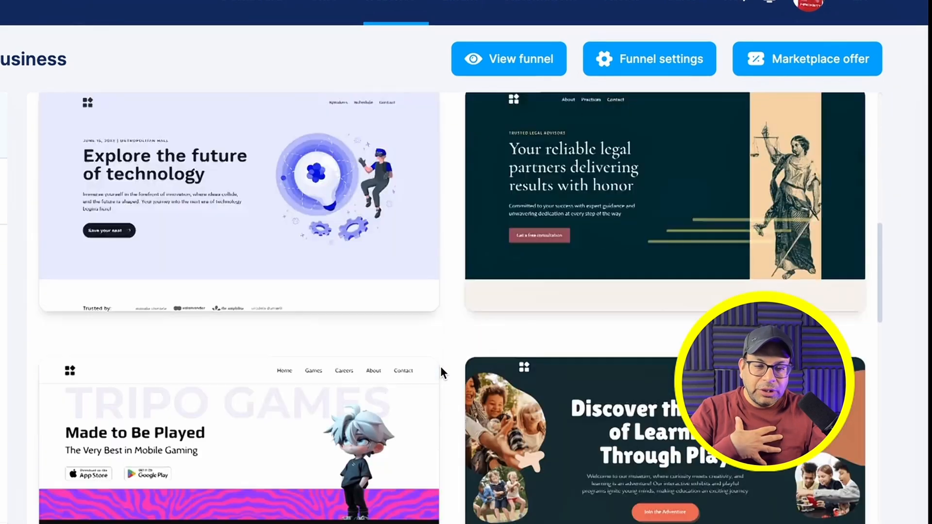
scroll(450, 365, down, 12)
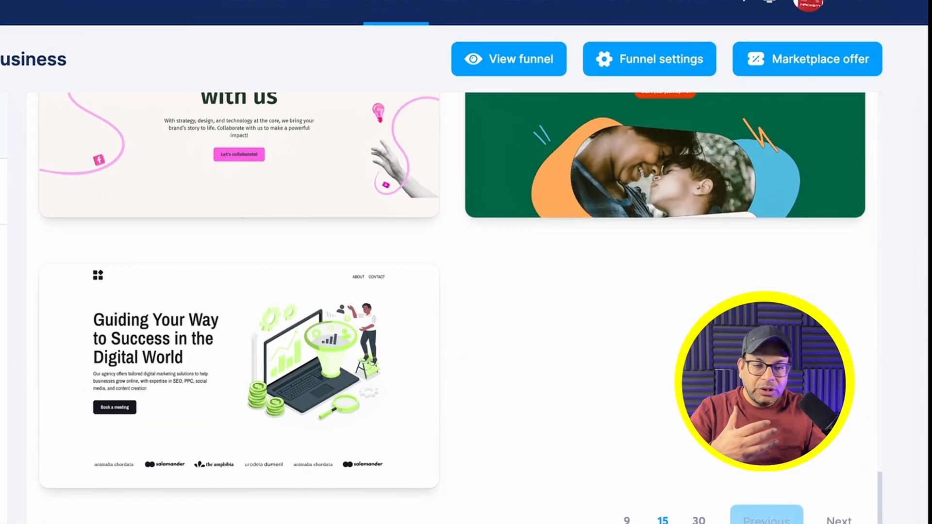
Step: On the next template page, preview and select the Launch Your Podcast in 7 days template
click(838, 519)
scroll(458, 369, down, 4)
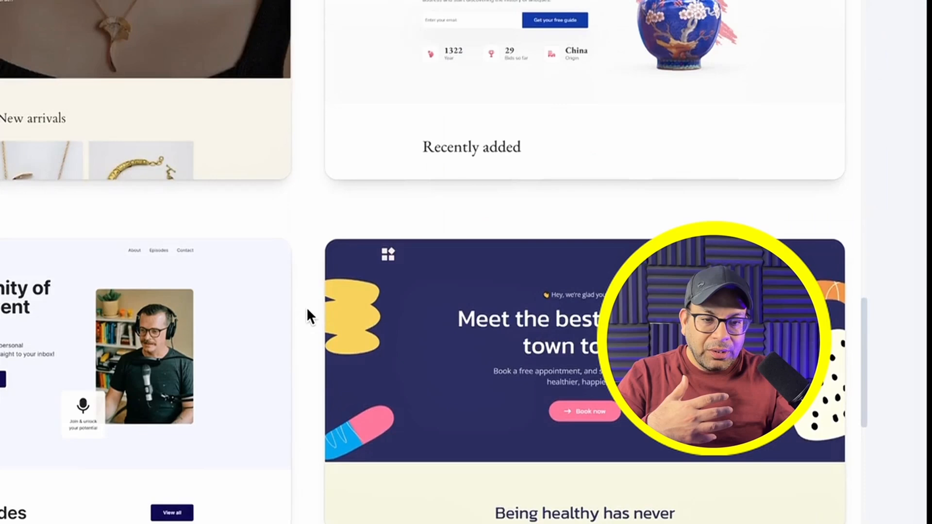
scroll(307, 311, down, 5)
scroll(307, 316, down, 7)
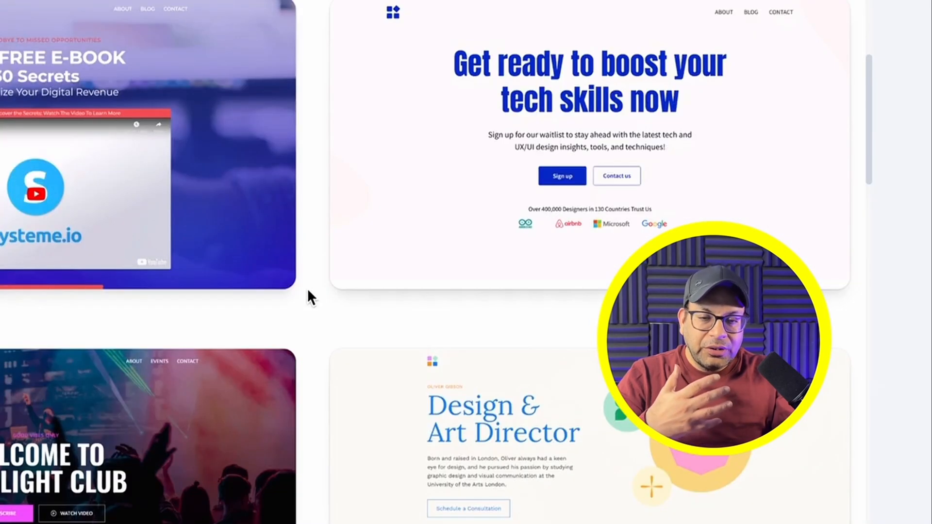
scroll(307, 288, down, 5)
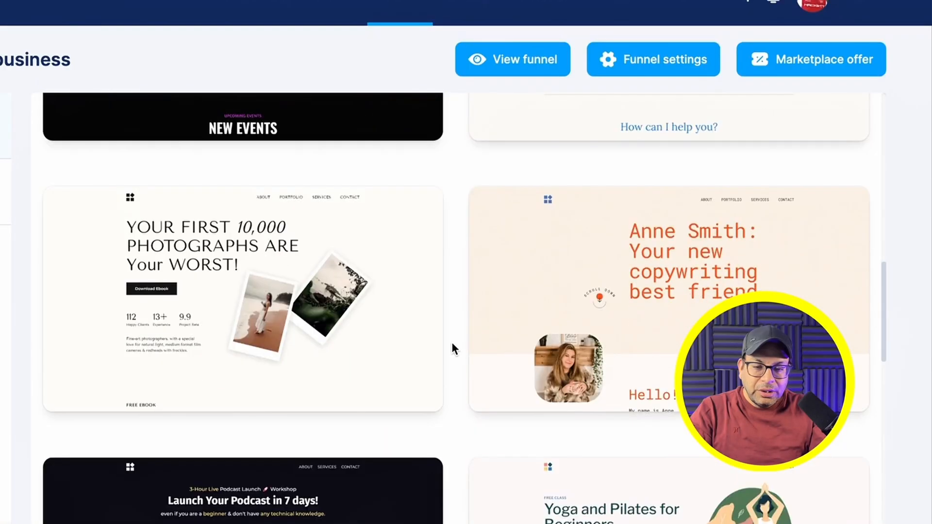
scroll(252, 314, down, 5)
click(248, 293)
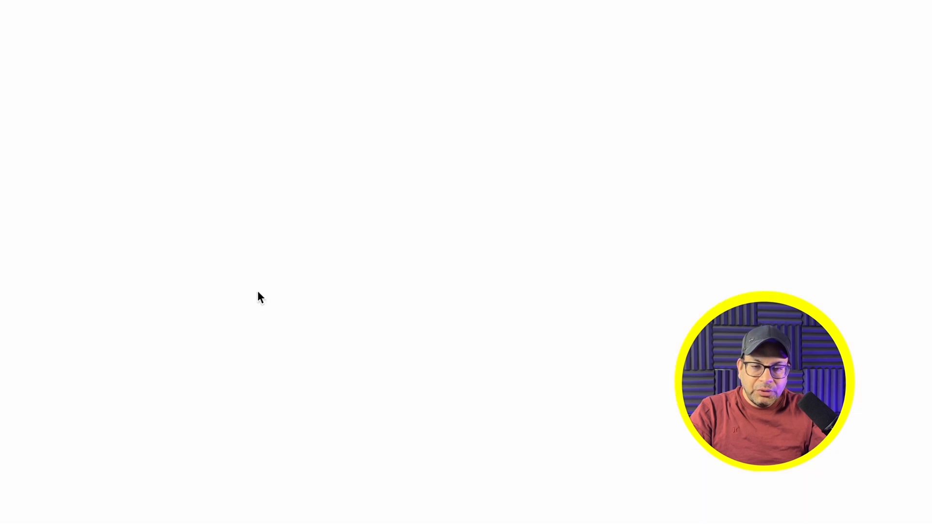
scroll(70, 170, down, 5)
scroll(73, 178, up, 6)
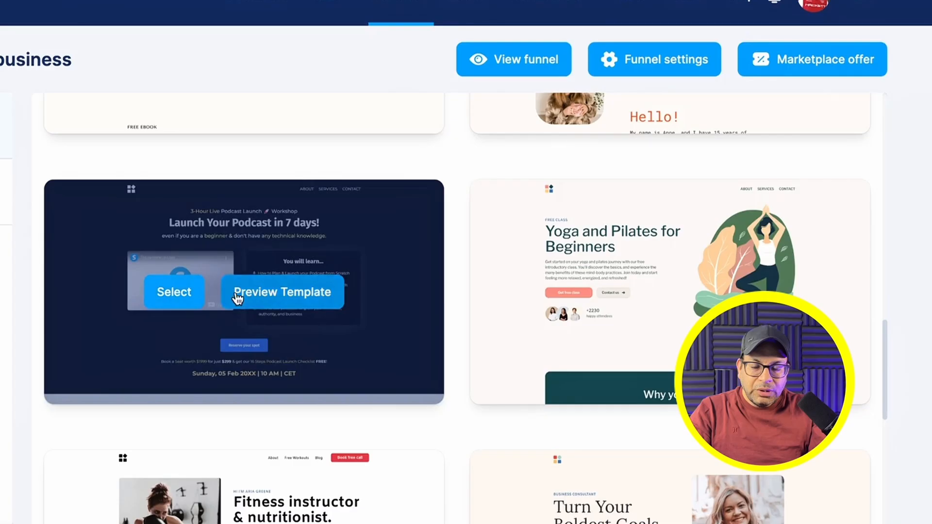
click(183, 292)
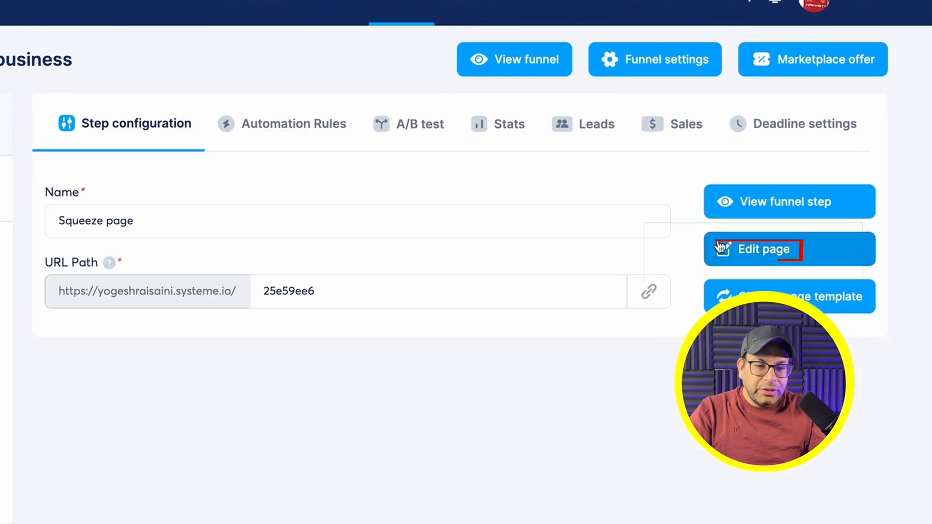
Step: Open the squeeze page in the editor and delete the header row and workshop line
click(733, 247)
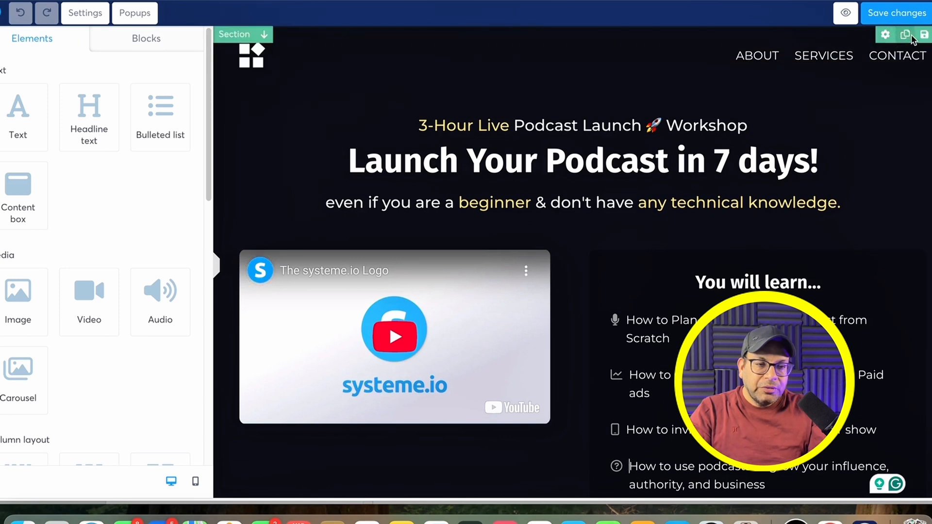
click(928, 55)
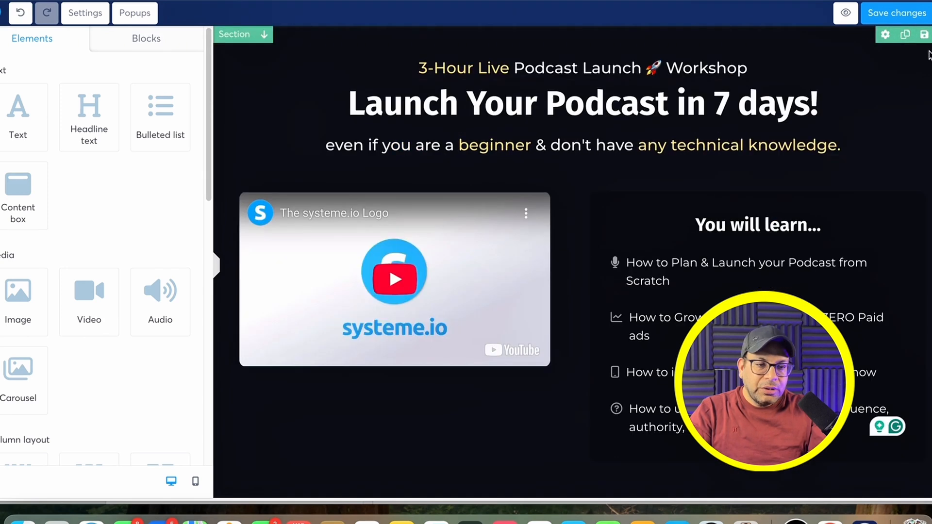
click(917, 68)
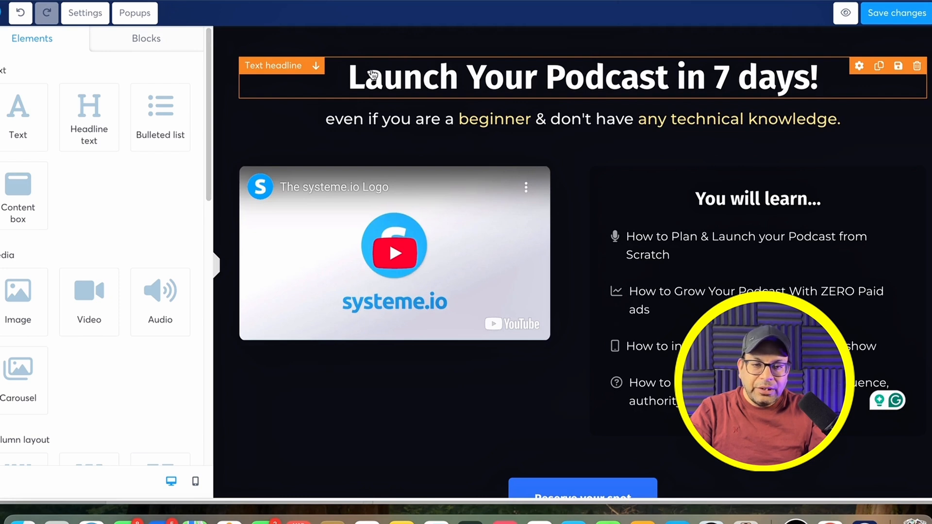
Step: Rewrite the headline to 'Launch Your Onloine Business FREE!' and select the embedded video
click(705, 76)
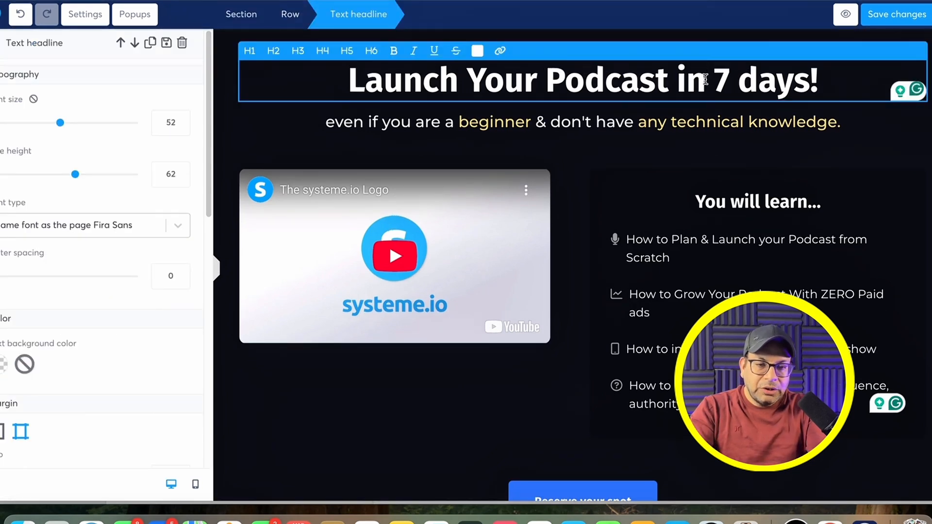
key(BackSpace)
key(BackSpace)
key(BackSpace)
key(BackSpace)
key(BackSpace)
key(BackSpace)
key(BackSpace)
key(BackSpace)
key(BackSpace)
key(BackSpace)
text(Onloine Business)
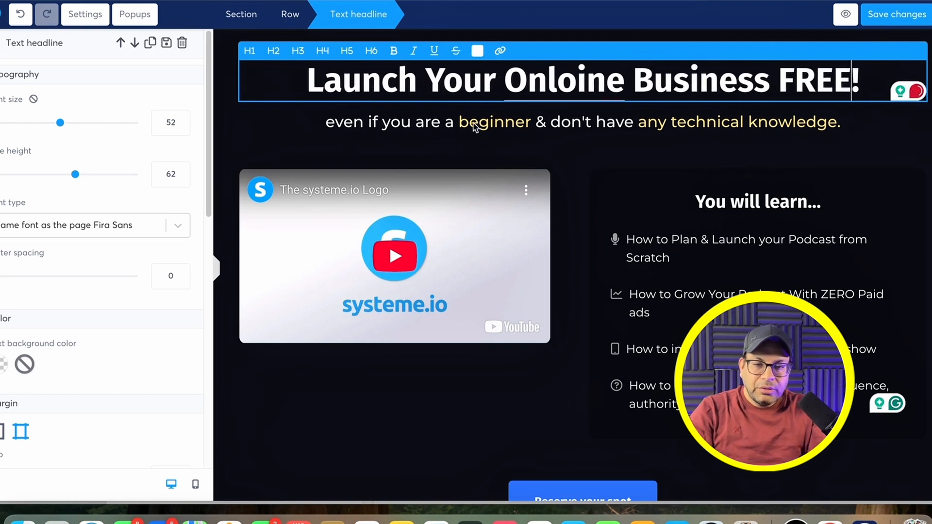
click(454, 126)
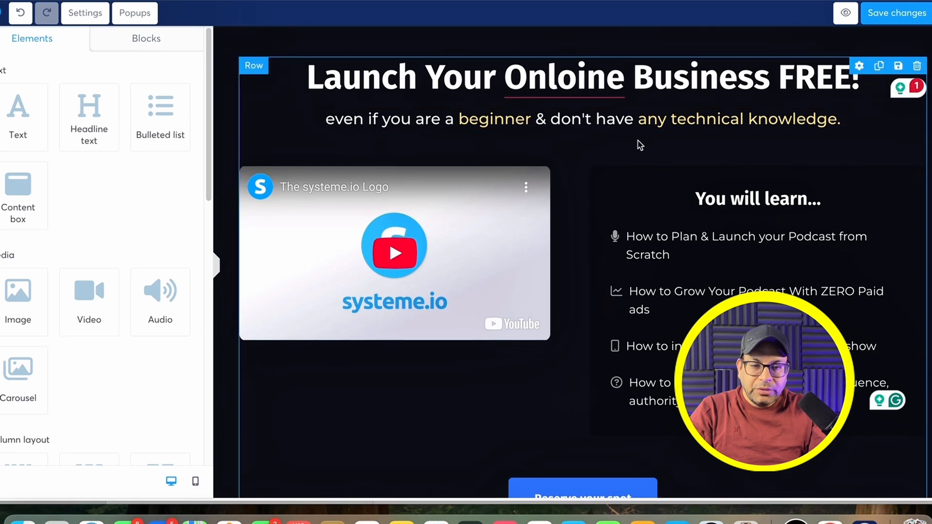
click(428, 196)
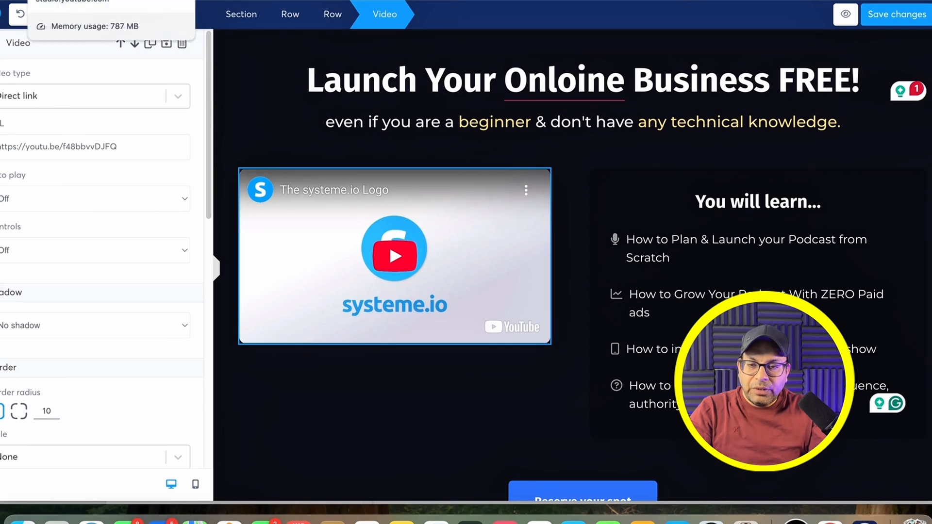
Step: Replace the video URL with the 'Is Systeme.io Too Good To Be True?' YouTube link
click(53, 0)
scroll(291, 233, down, 1)
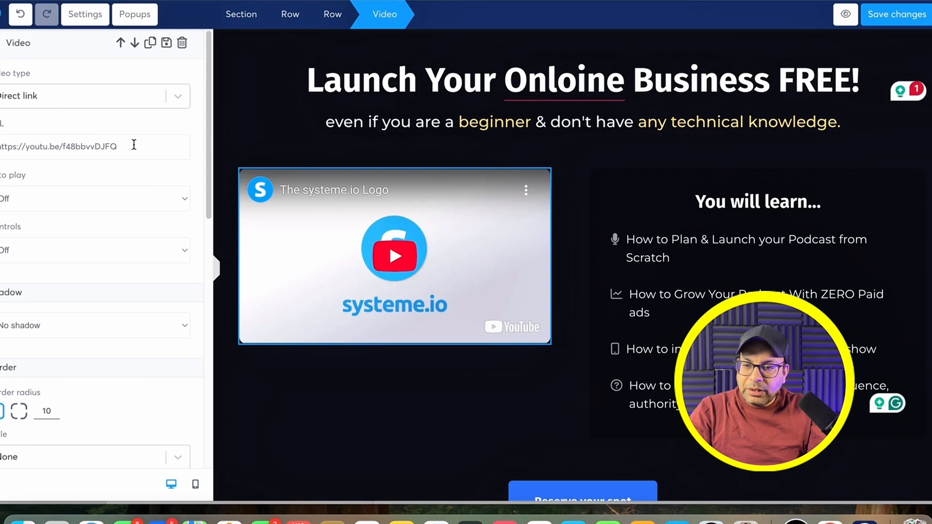
drag(134, 145, 2, 145)
key(super+v)
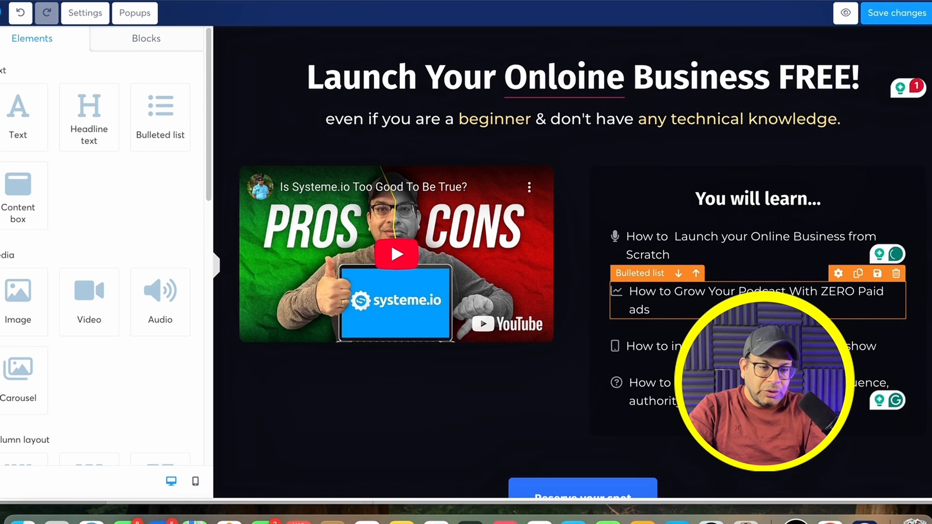
Step: Change 'Podcast' to 'Audience' in the second learning bullet
click(786, 291)
key(BackSpace)
key(BackSpace)
key(BackSpace)
key(BackSpace)
key(BackSpace)
key(BackSpace)
key(BackSpace)
key(BackSpace)
text(Audience)
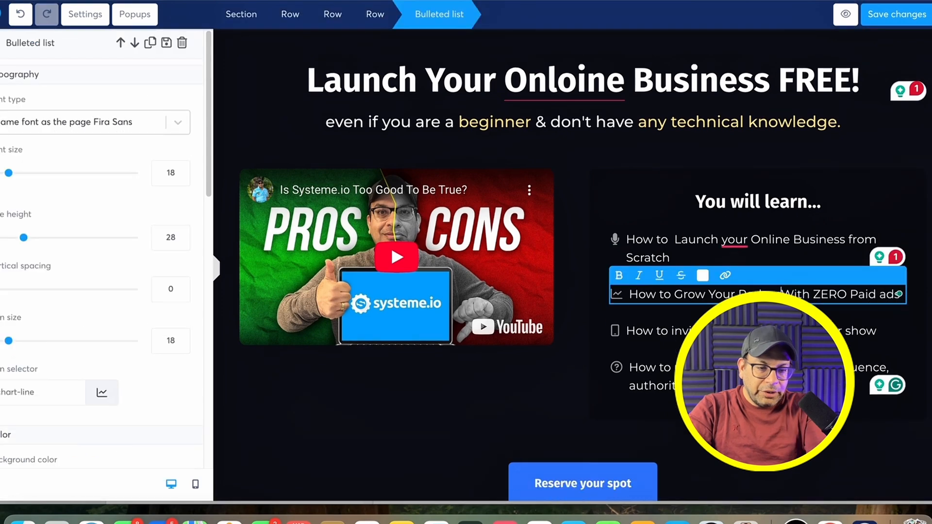
Step: Delete the third learning bullet
click(896, 328)
click(577, 66)
scroll(582, 243, down, 4)
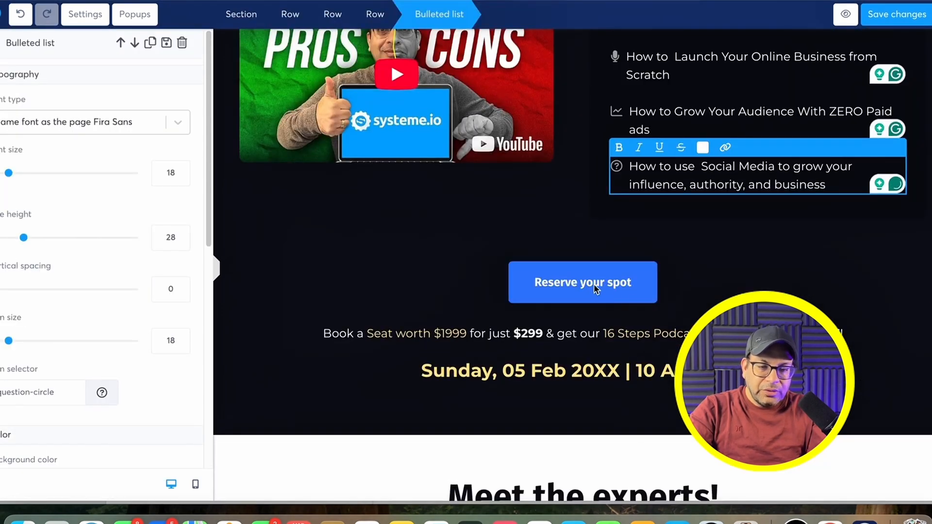
Step: Give the signup button a 36 bottom margin and relabel it 'Get FREE Account'
click(593, 284)
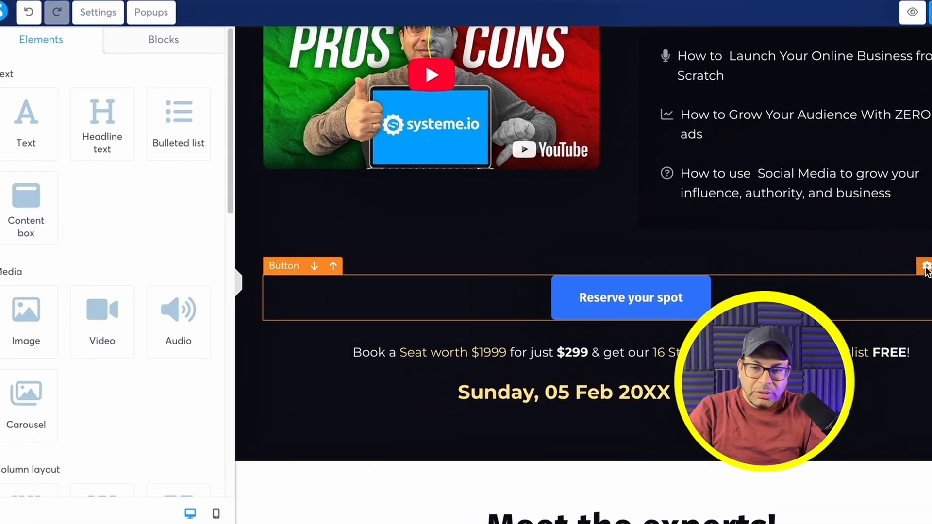
click(926, 268)
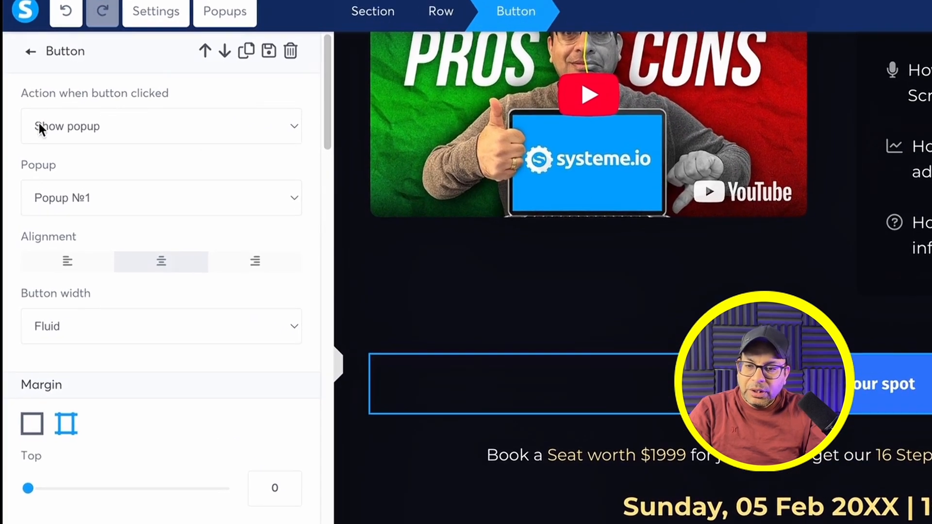
scroll(88, 131, down, 5)
drag(28, 371, 64, 377)
scroll(87, 359, down, 5)
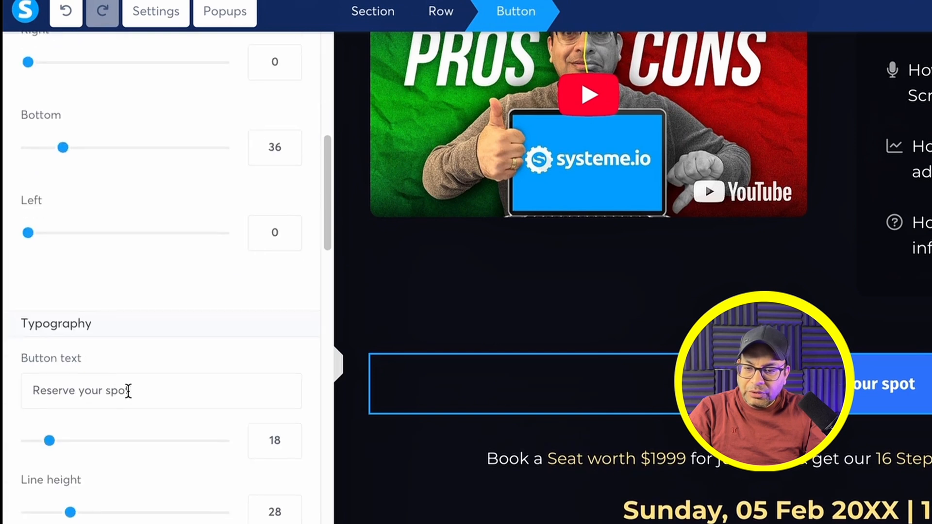
drag(129, 388, 60, 376)
key(BackSpace)
text(Get FREE)
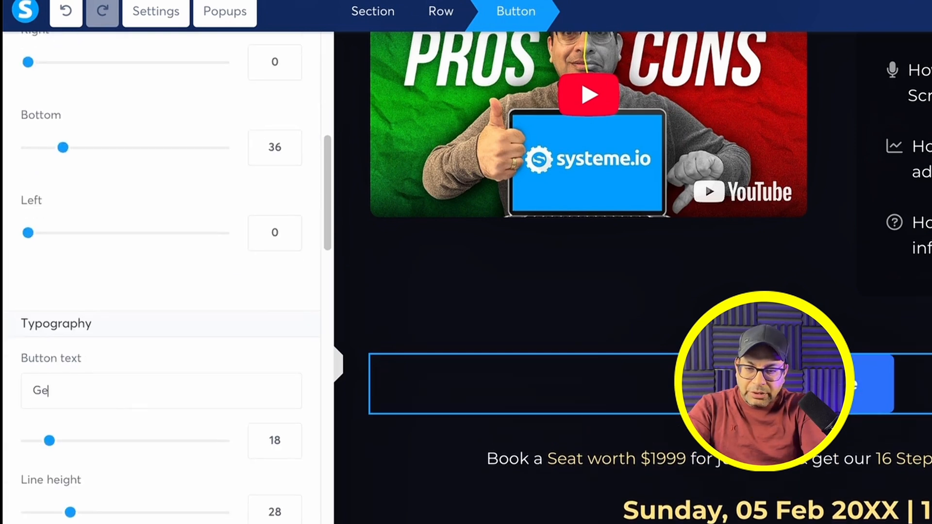
text(Account)
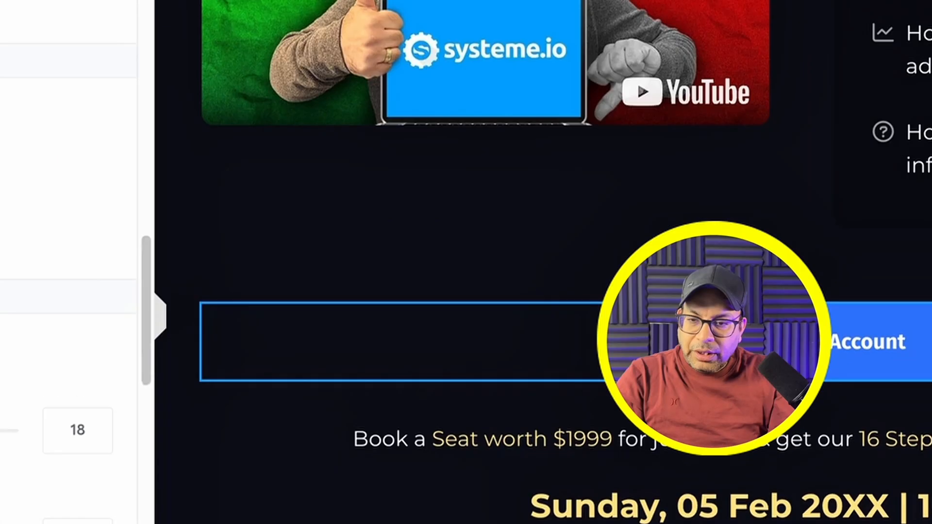
scroll(270, 439, up, 15)
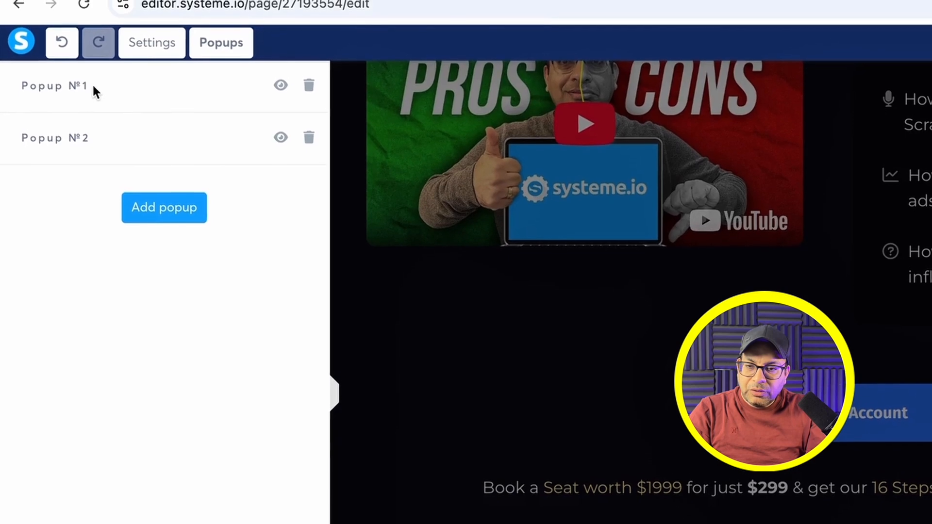
Step: Open Popup №1 and retitle its headline 'Get Your FREE Account'
click(281, 85)
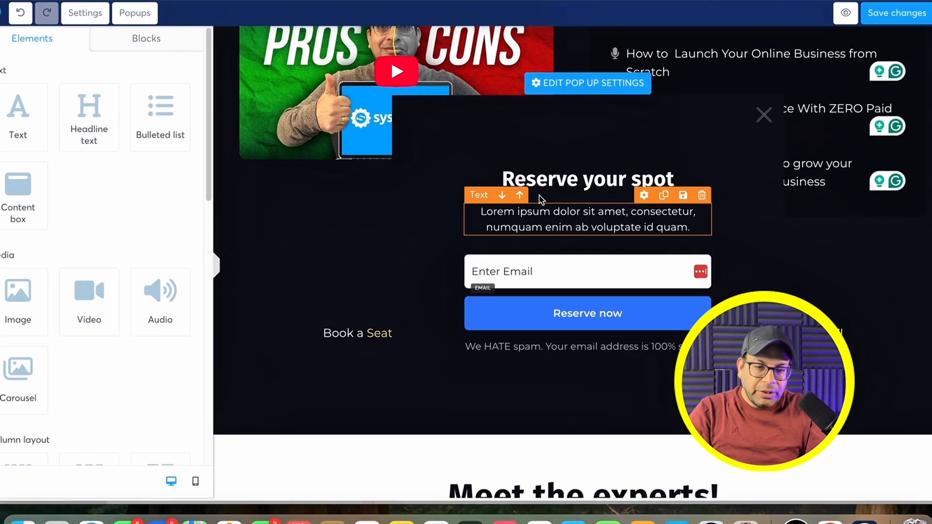
click(541, 197)
key(BackSpace)
key(BackSpace)
key(BackSpace)
key(BackSpace)
key(BackSpace)
key(BackSpace)
key(BackSpace)
key(BackSpace)
key(BackSpace)
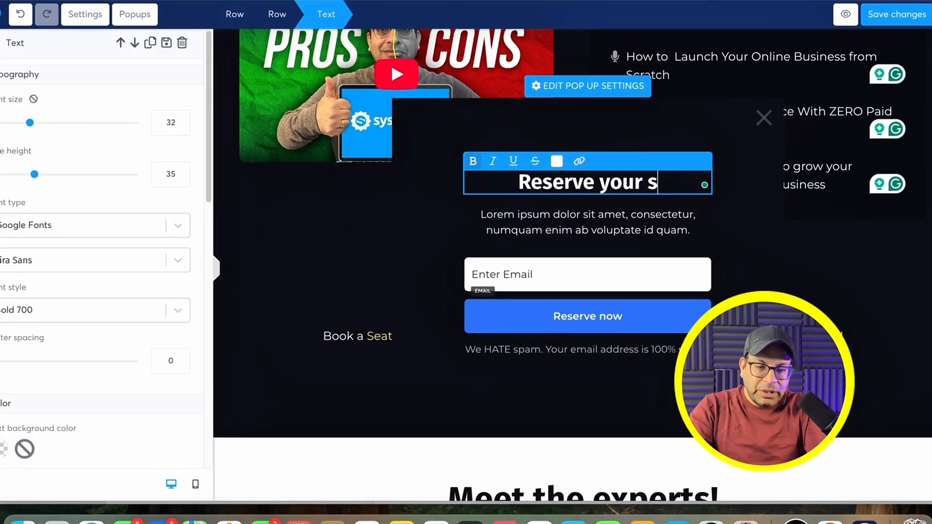
key(BackSpace)
key(BackSpace)
key(BackSpace)
key(BackSpace)
key(BackSpace)
key(BackSpace)
text(Get Your )
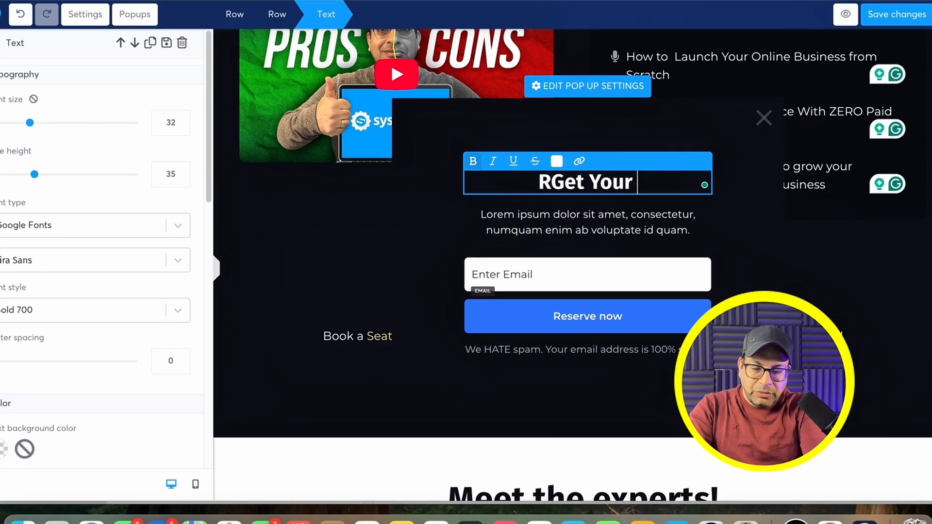
text(FREE Account)
key(Home)
key(Delete)
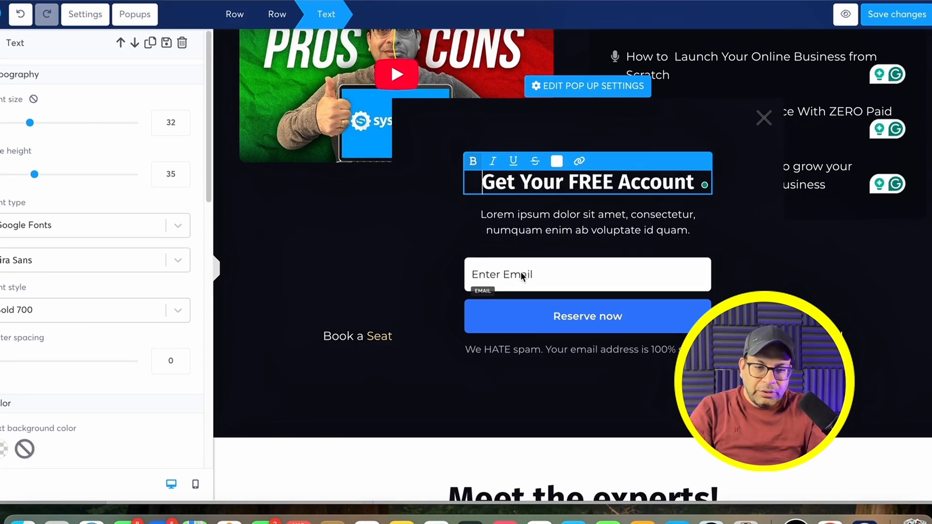
Step: Open the popup's email field settings and keep Email as the input type
click(523, 276)
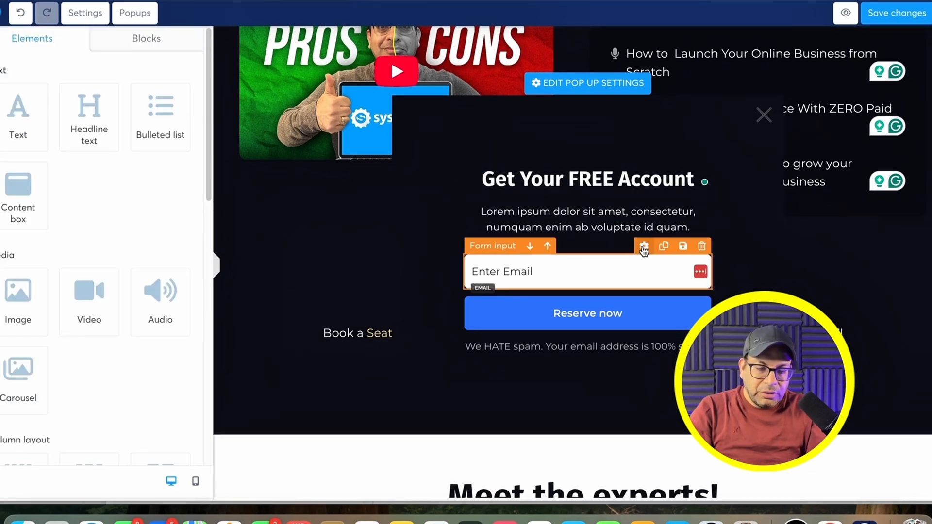
click(643, 247)
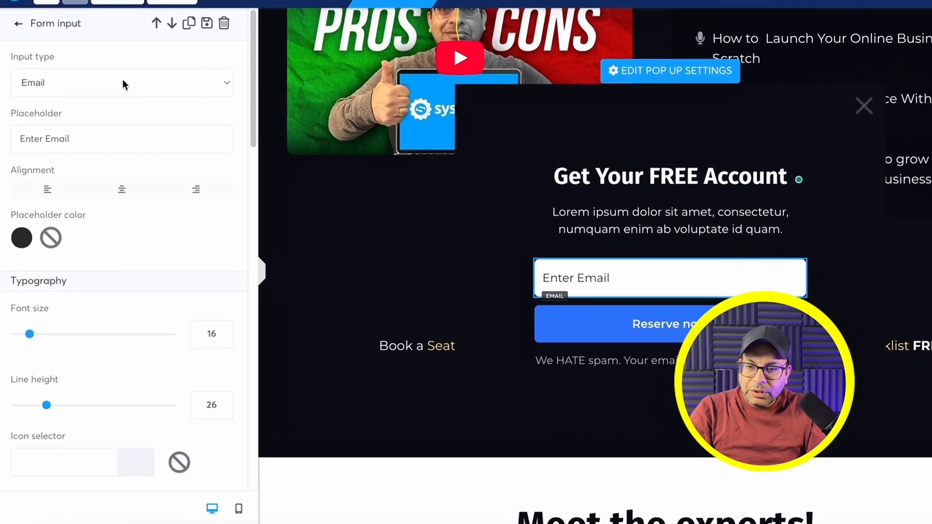
click(53, 80)
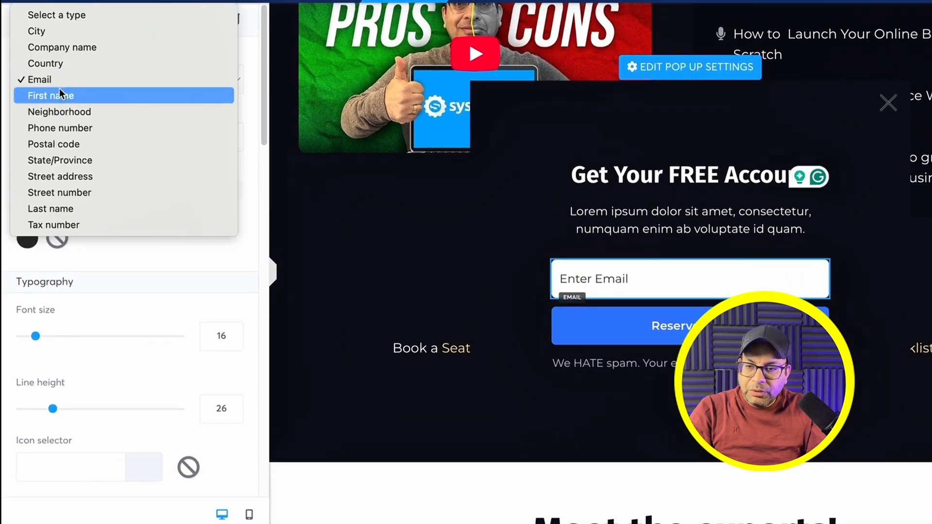
click(54, 80)
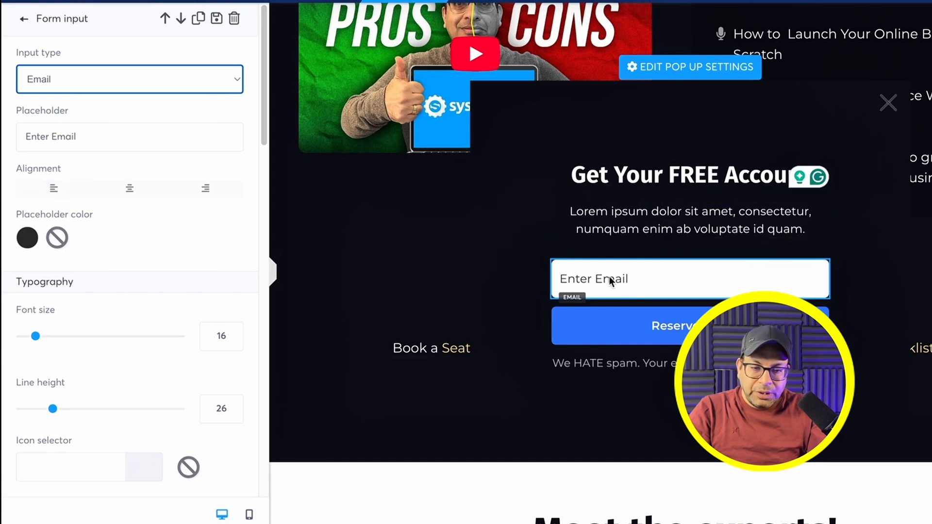
scroll(108, 231, down, 3)
Step: Set the popup's Reserve now button to redirect new contacts to a pasted custom URL
click(678, 334)
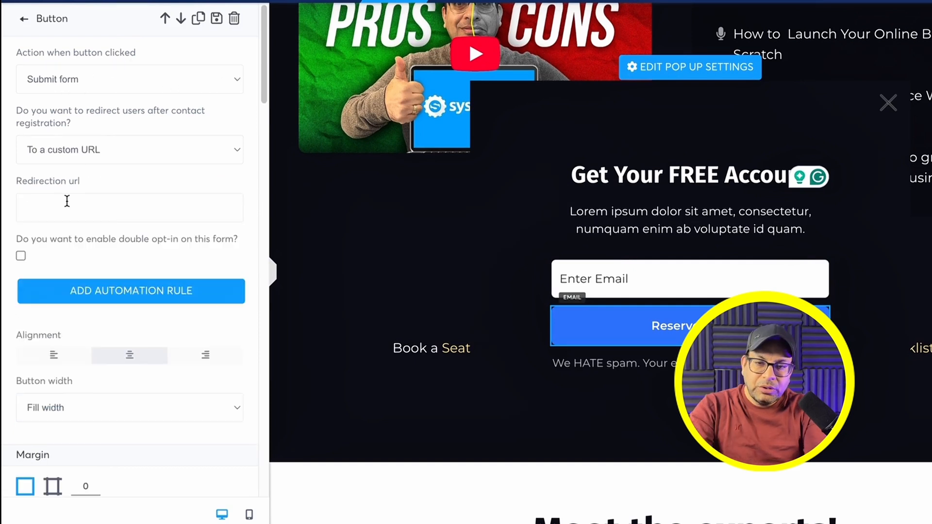
click(66, 202)
text(https://www.utilizeyourbusiness.com/tools/systeme.io)
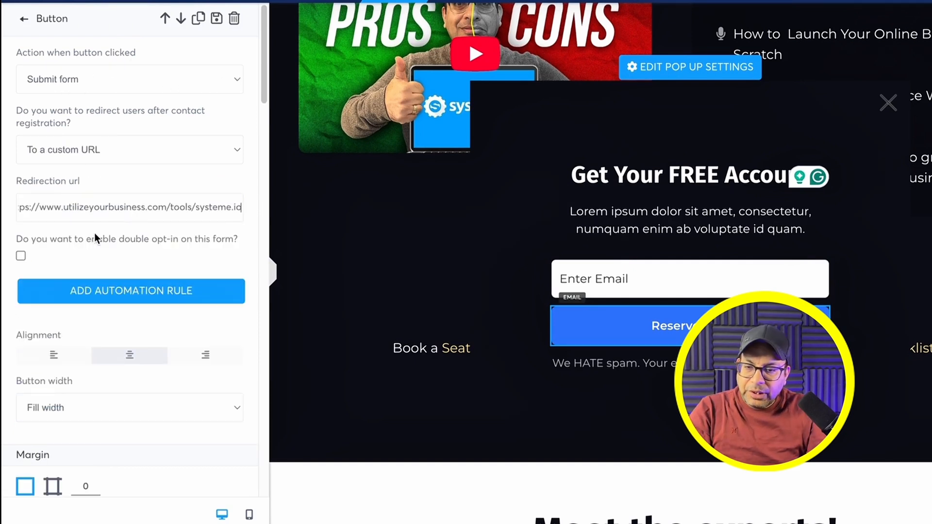
scroll(94, 232, down, 2)
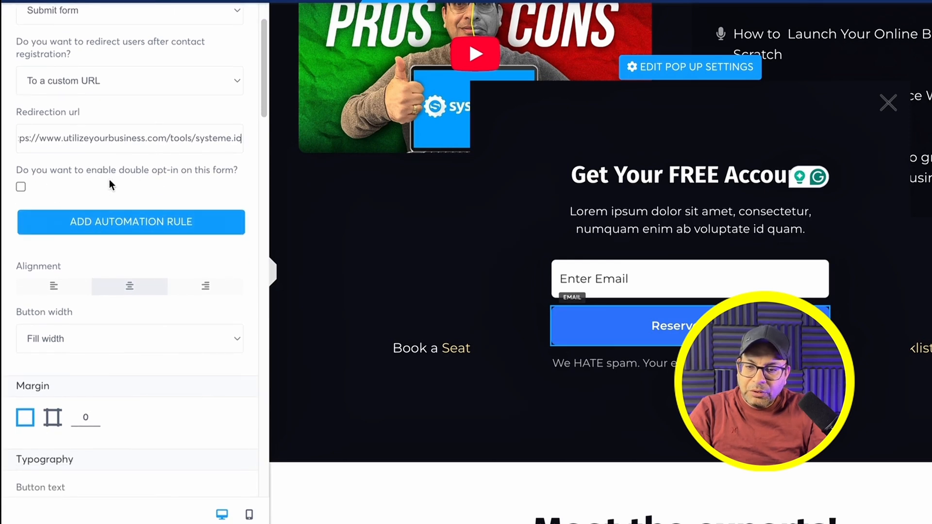
scroll(100, 184, down, 4)
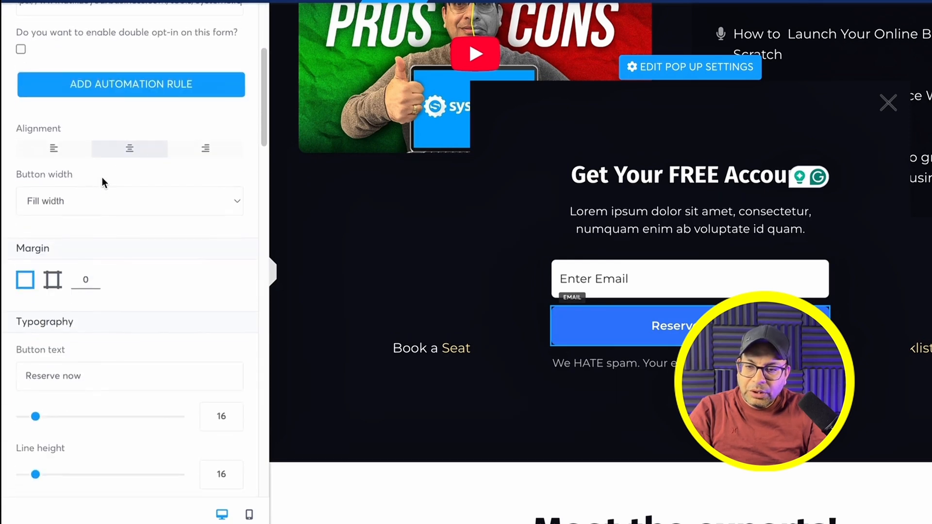
Step: Add an automation rule tagging contacts 'subscribe' and subscribing them to the Test campaign
click(115, 87)
click(541, 274)
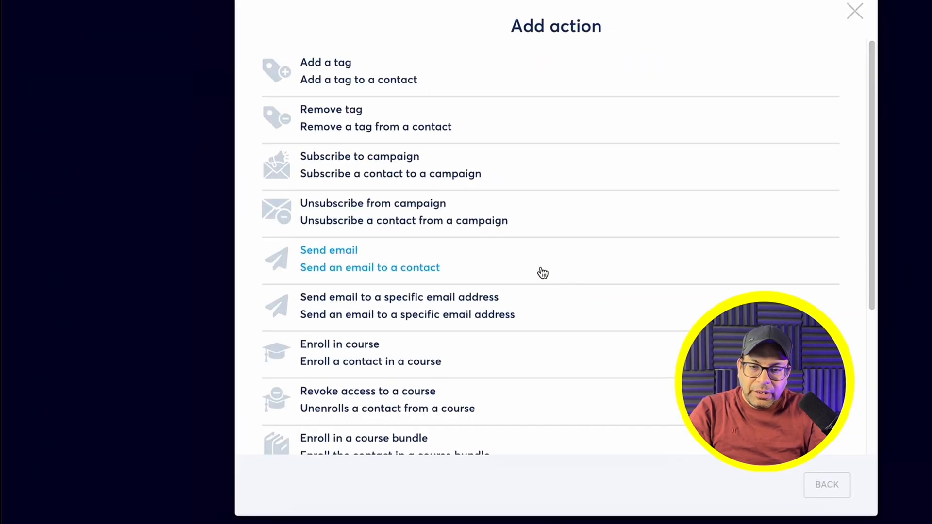
click(324, 78)
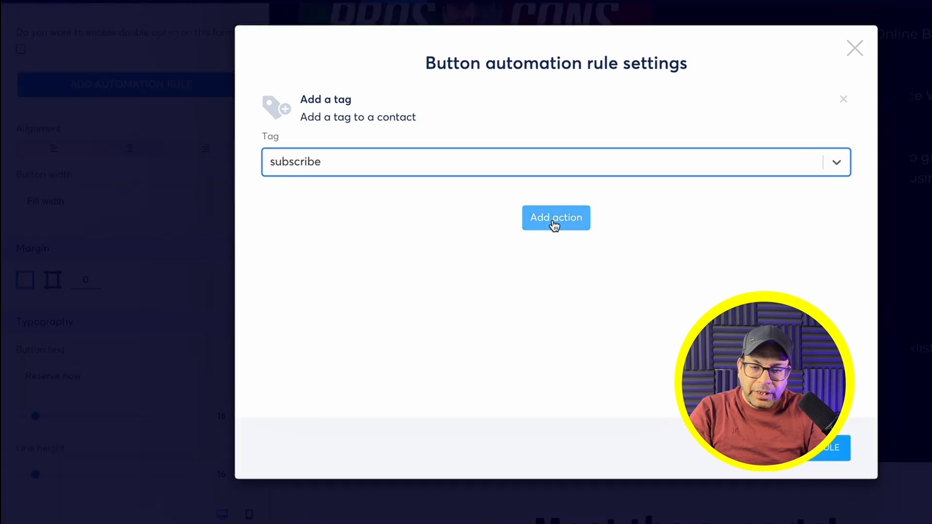
click(554, 224)
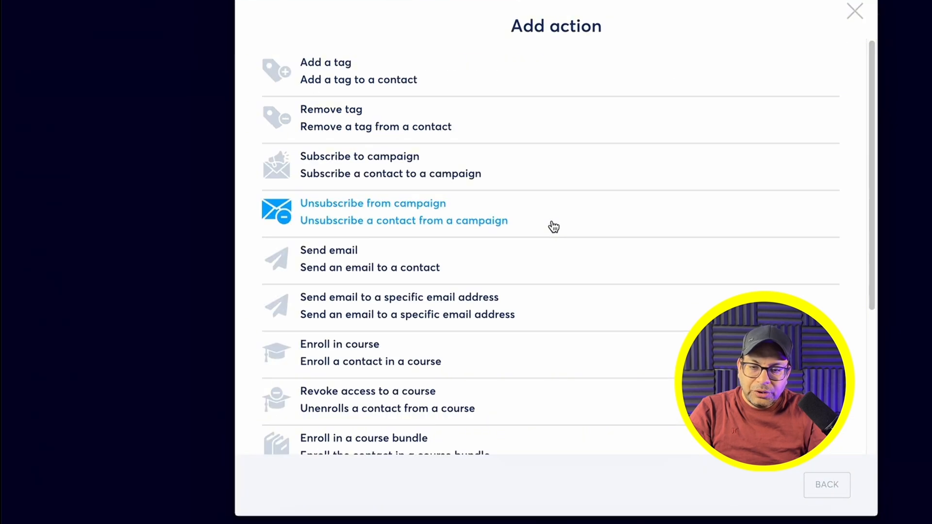
click(339, 167)
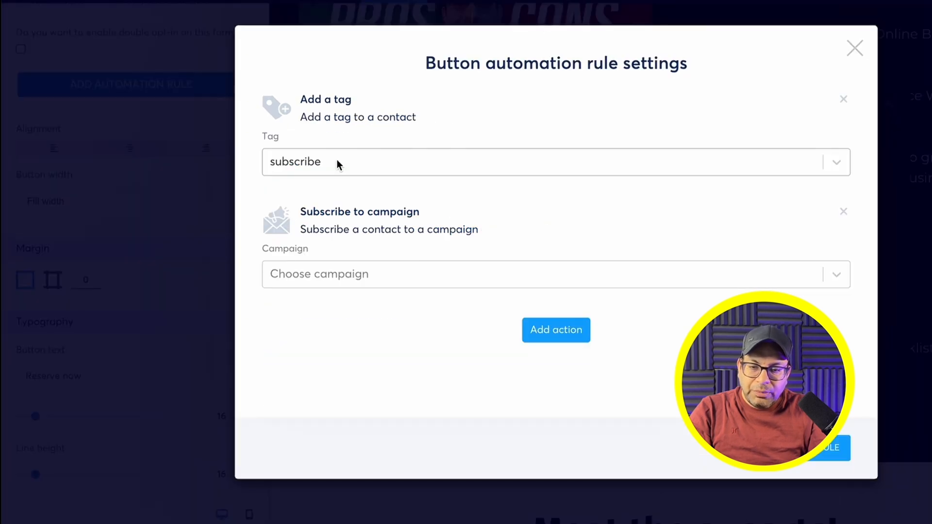
click(412, 272)
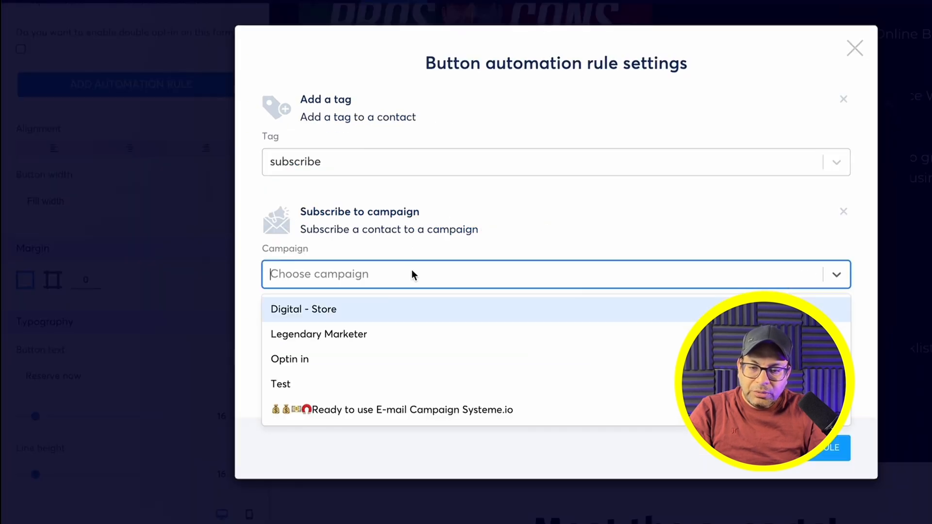
click(319, 383)
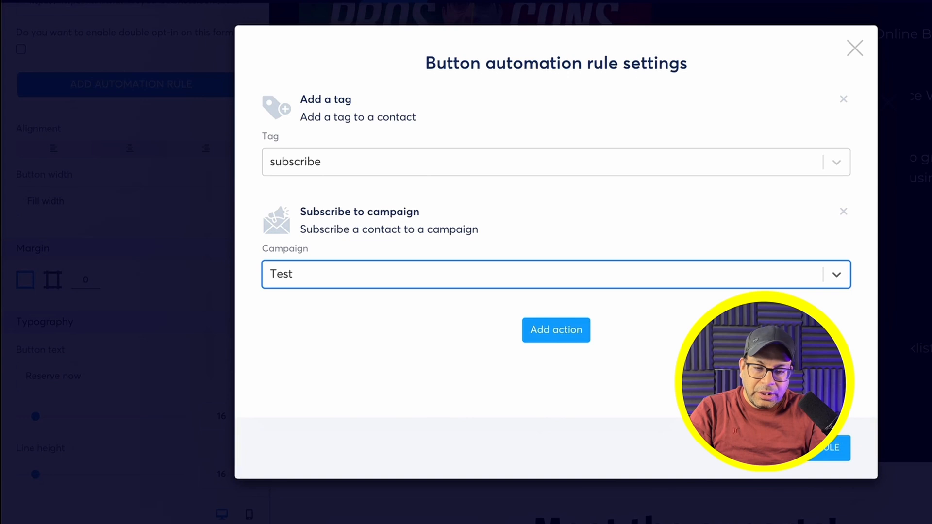
click(556, 330)
click(854, 12)
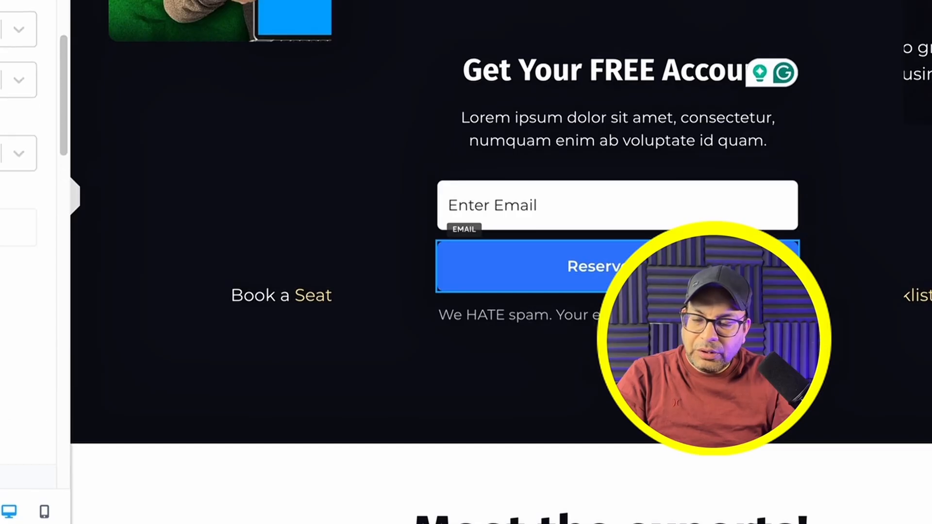
scroll(29, 243, down, 5)
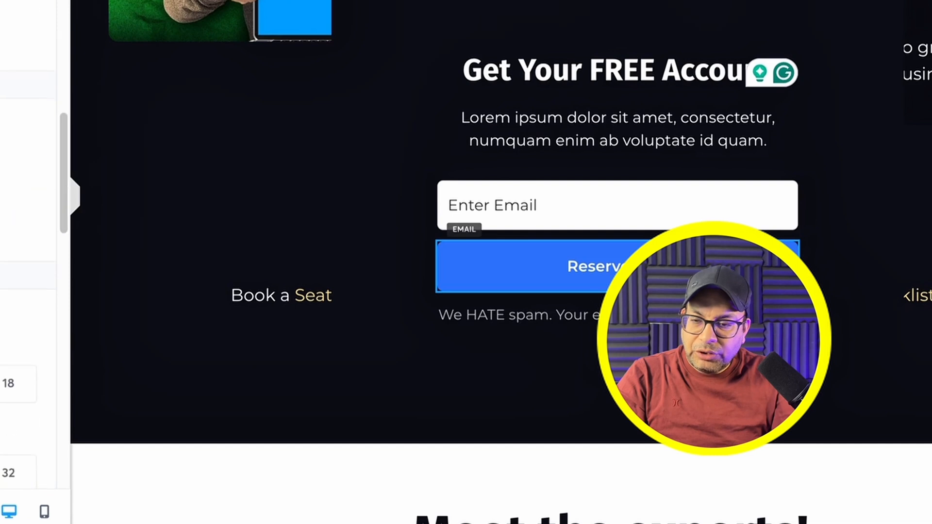
scroll(2, 209, down, 10)
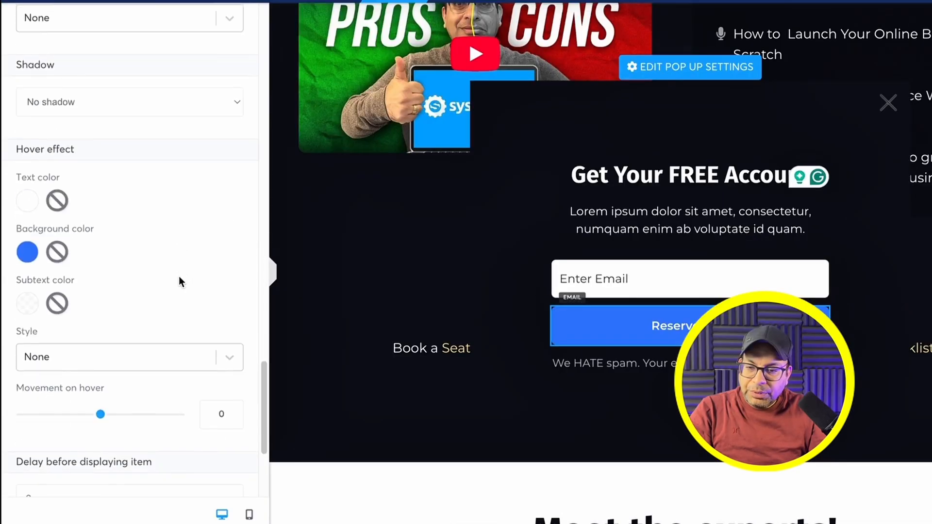
scroll(180, 282, down, 4)
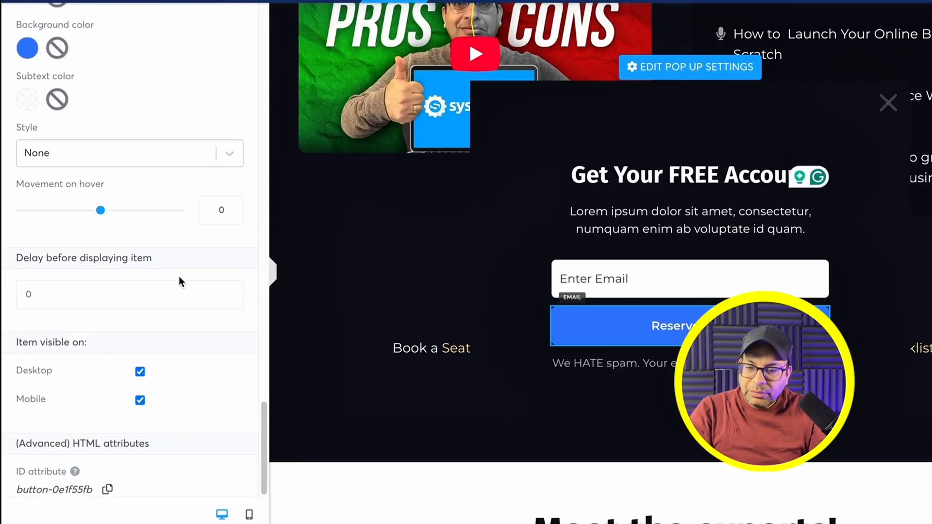
scroll(175, 170, up, 12)
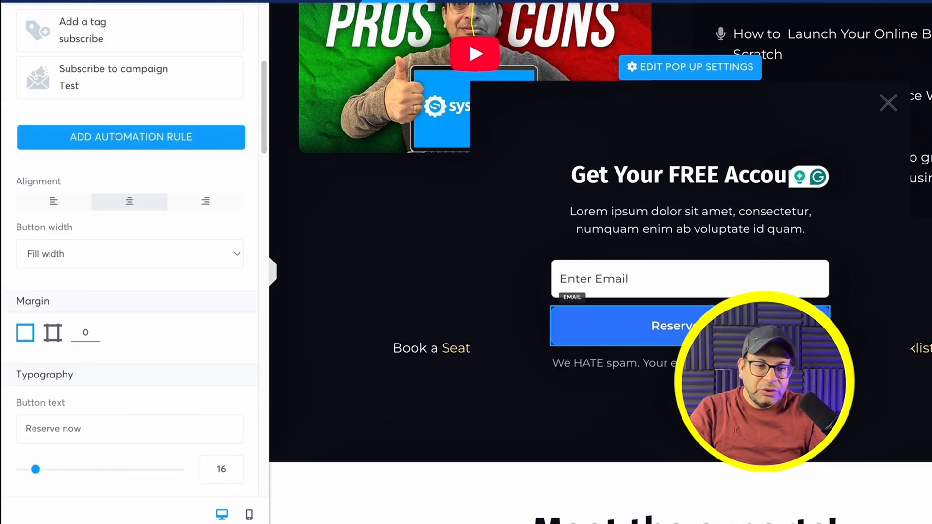
Step: Overwrite the popup's Lorem ipsum text with 'Free Sales Funnels, Email Marketing, Online Course, Sell digital products'
click(779, 217)
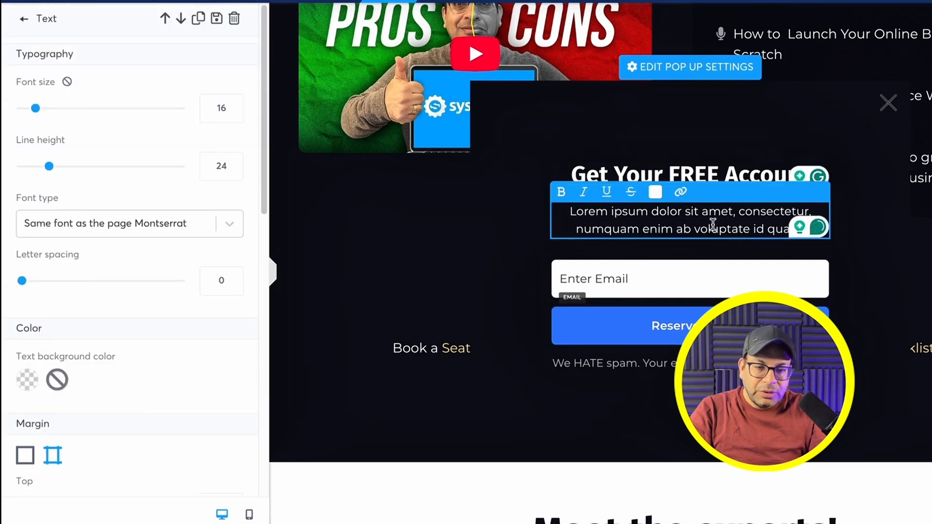
drag(569, 212, 801, 225)
text(Lorem)
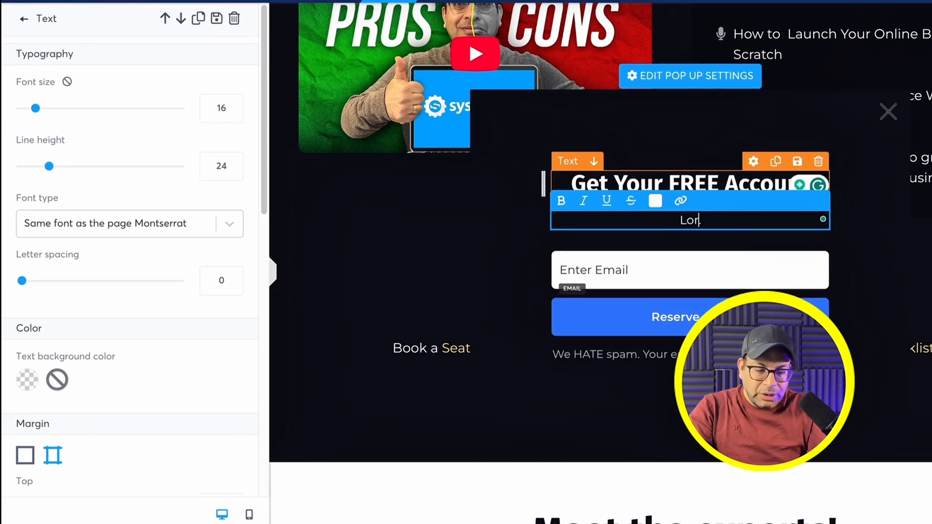
key(BackSpace)
key(BackSpace)
text(Free Sales Funnels, Email Marketing, Onl)
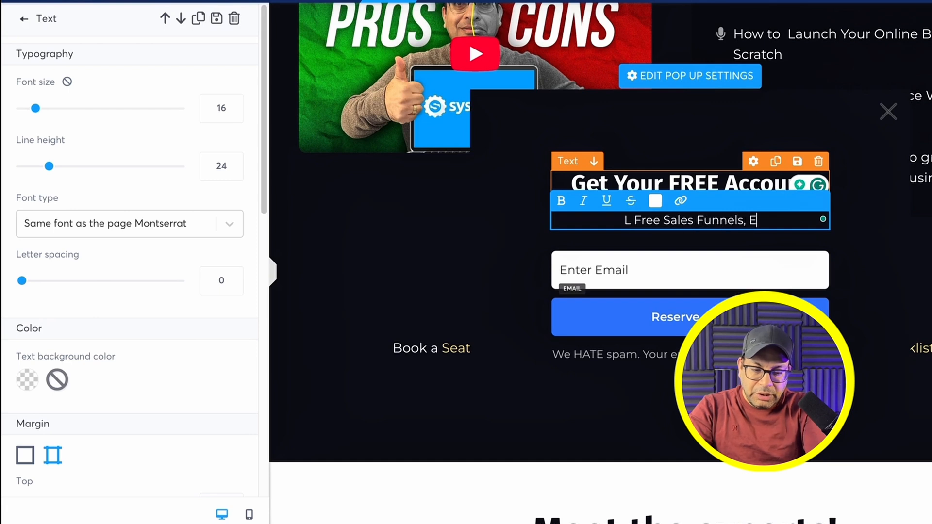
text(ine COurse, Sell digital products)
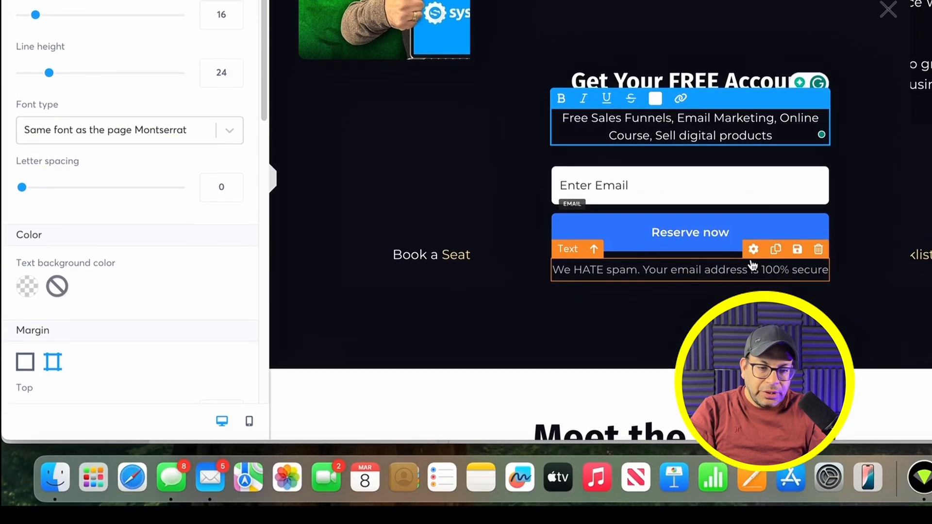
click(609, 365)
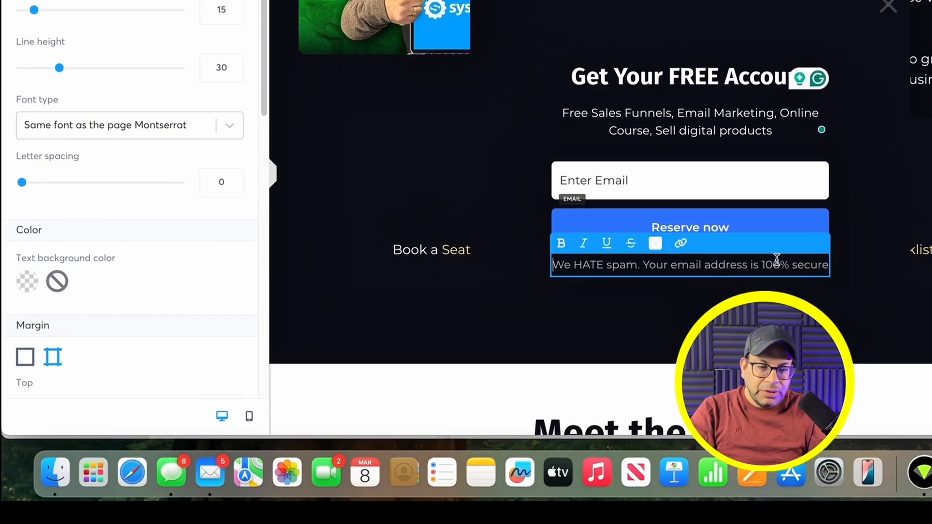
click(858, 181)
Step: Remove the date line and the 'Meet the experts!' heading, and retitle the section 'Who is this Account for?'
click(396, 266)
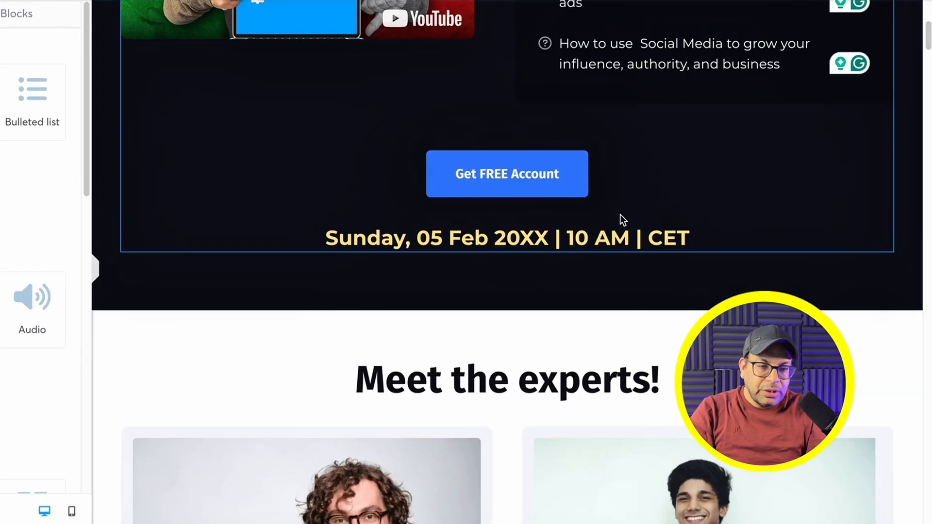
click(882, 214)
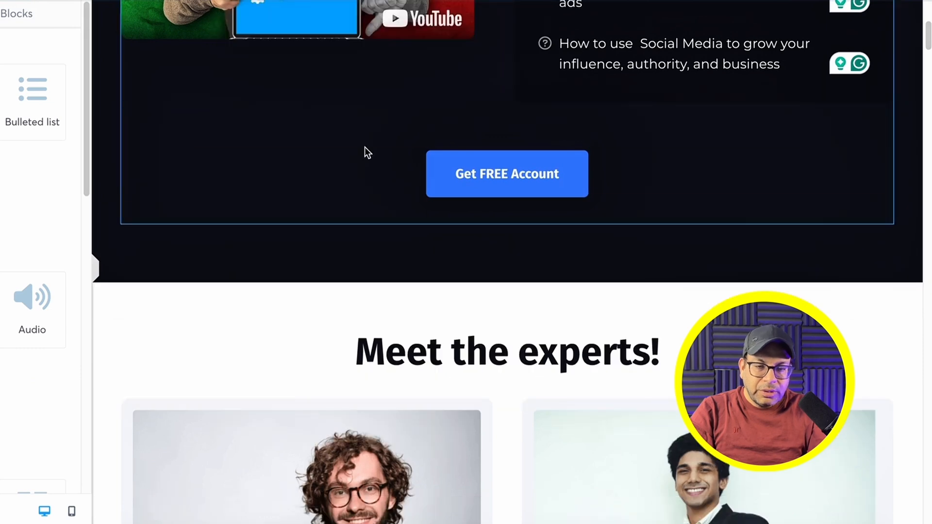
scroll(396, 163, down, 4)
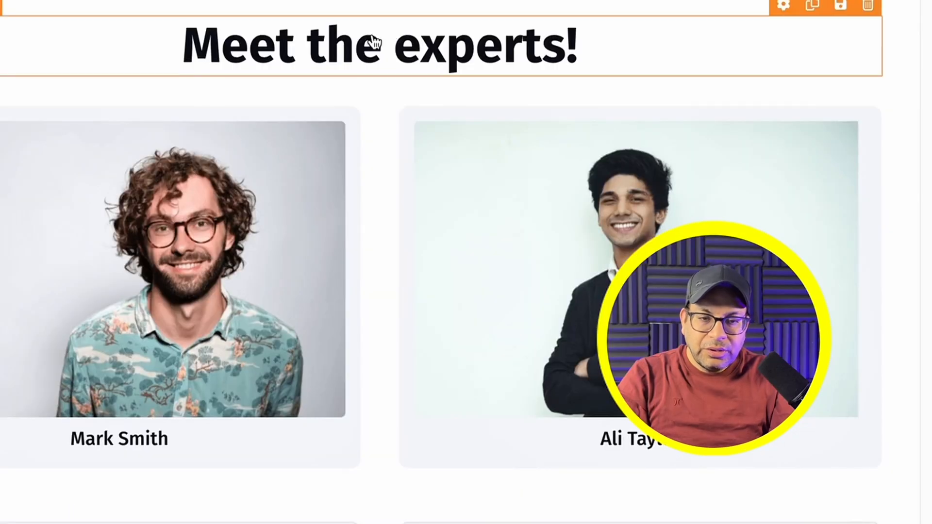
click(869, 4)
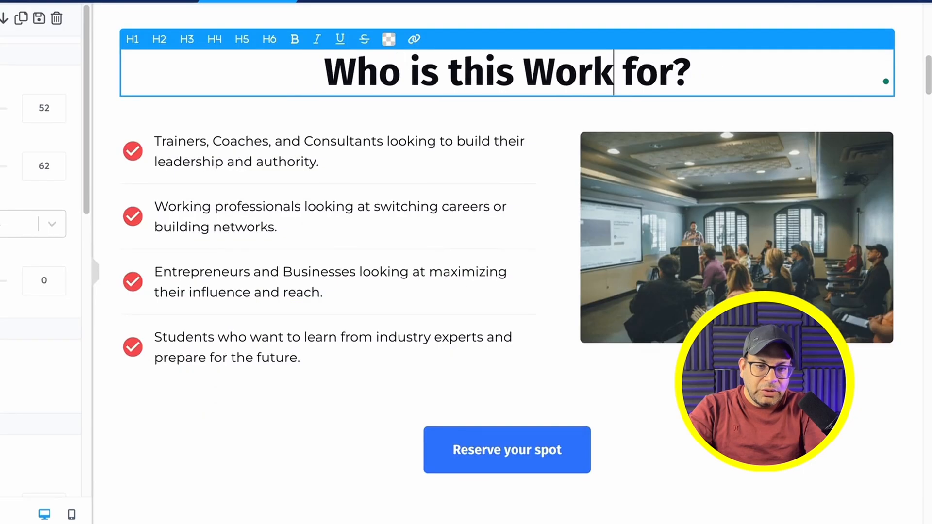
key(BackSpace)
key(BackSpace)
key(BackSpace)
key(BackSpace)
text(Account for?)
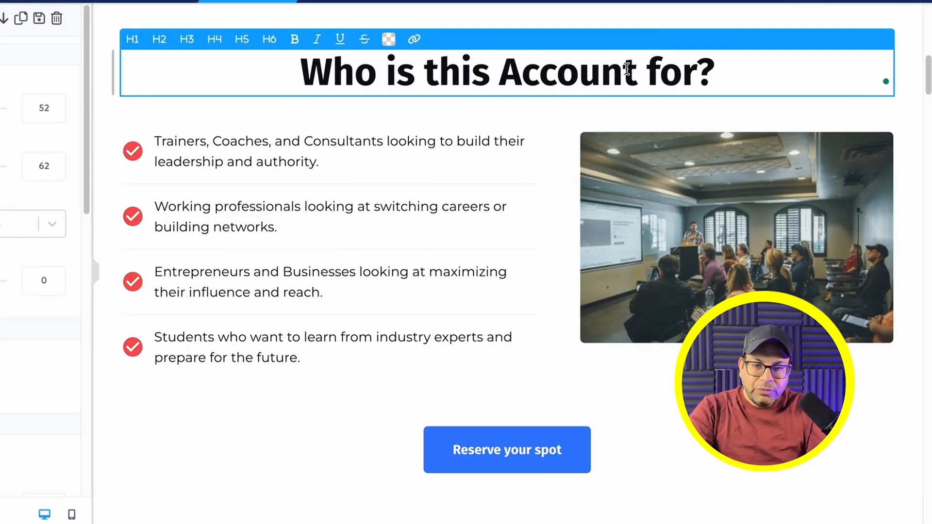
click(287, 151)
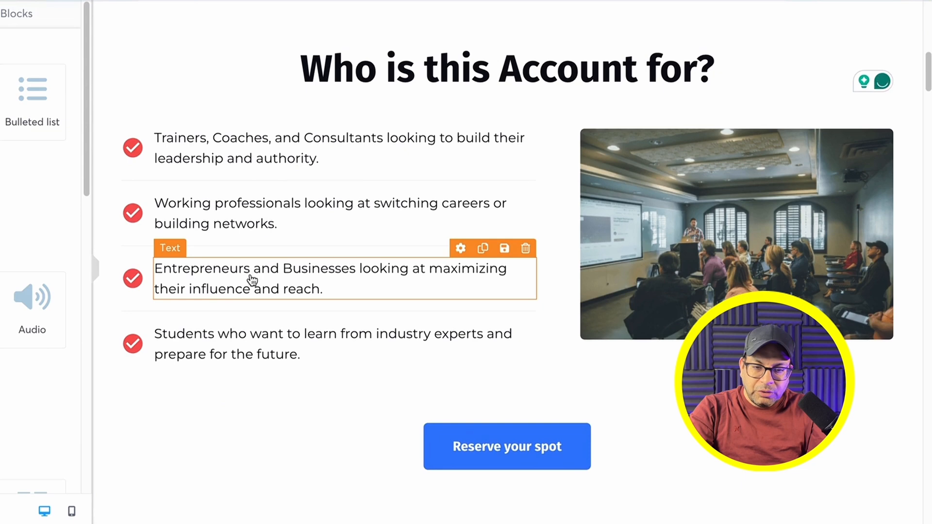
Step: Rewrite the fourth bullet to read 'start an online business'
click(447, 335)
text(start online business)
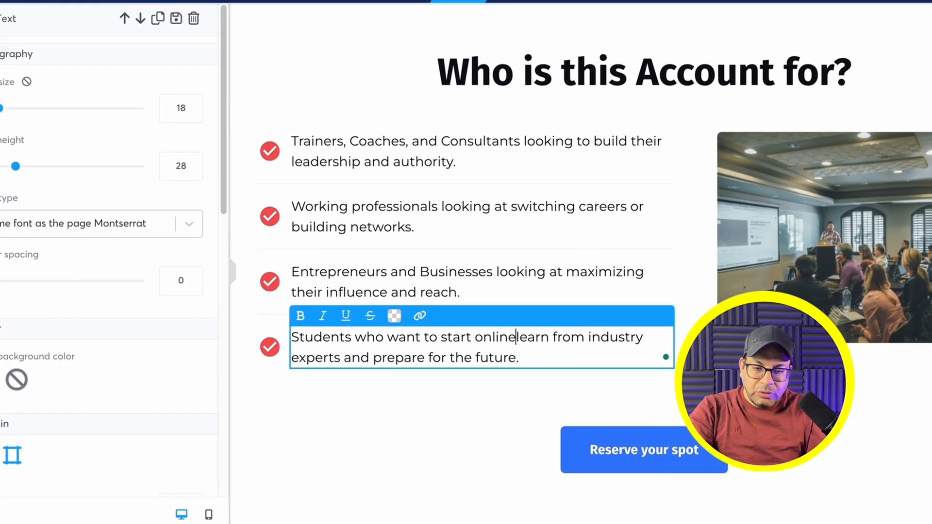
drag(580, 337, 575, 358)
key(BackSpace)
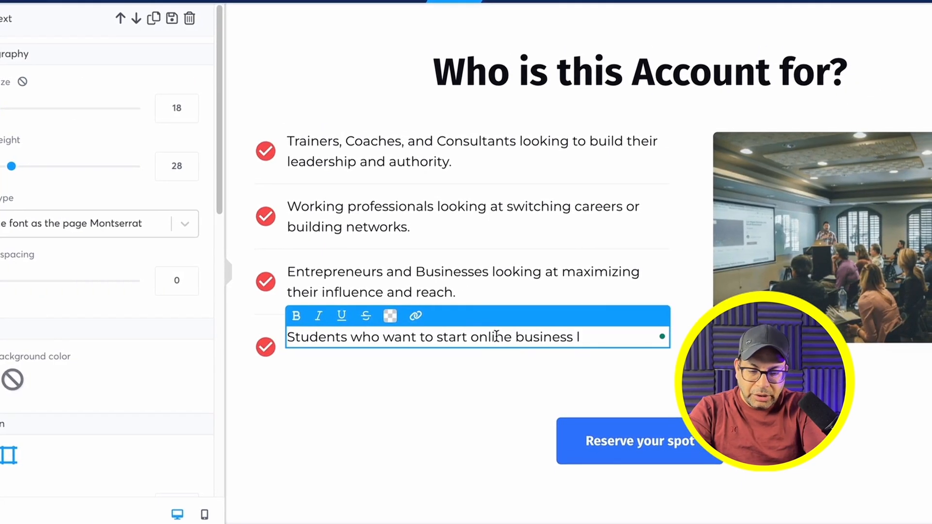
click(471, 336)
text(an)
Step: Change the 'Reserve your spot' button label to 'Get Your FREE Account'
click(509, 441)
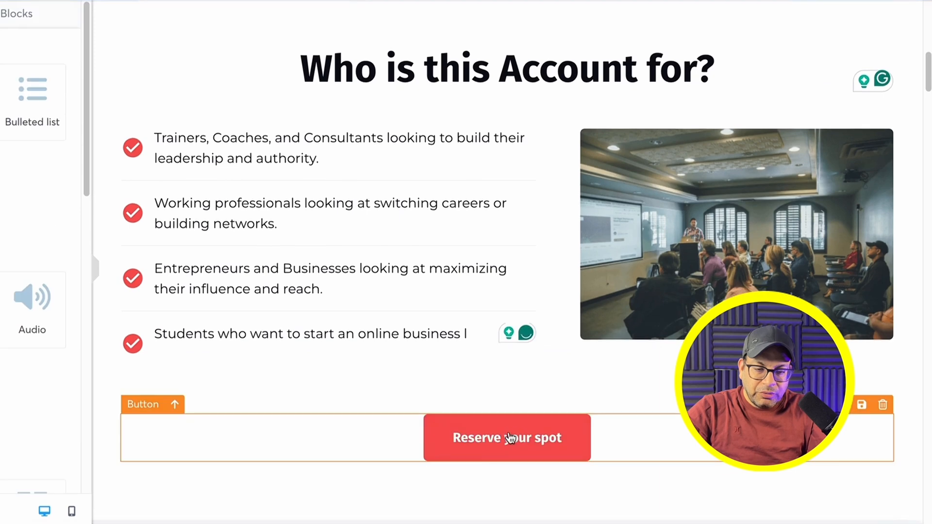
click(514, 440)
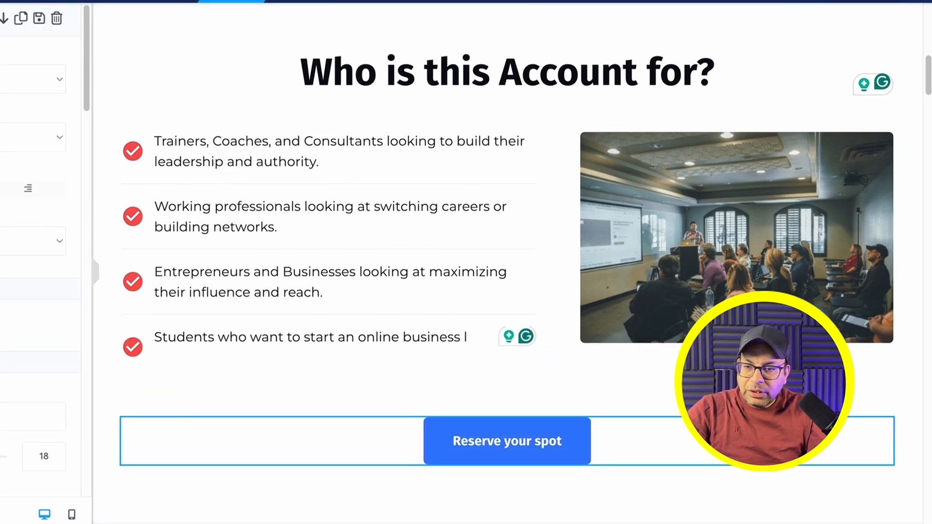
scroll(29, 194, down, 15)
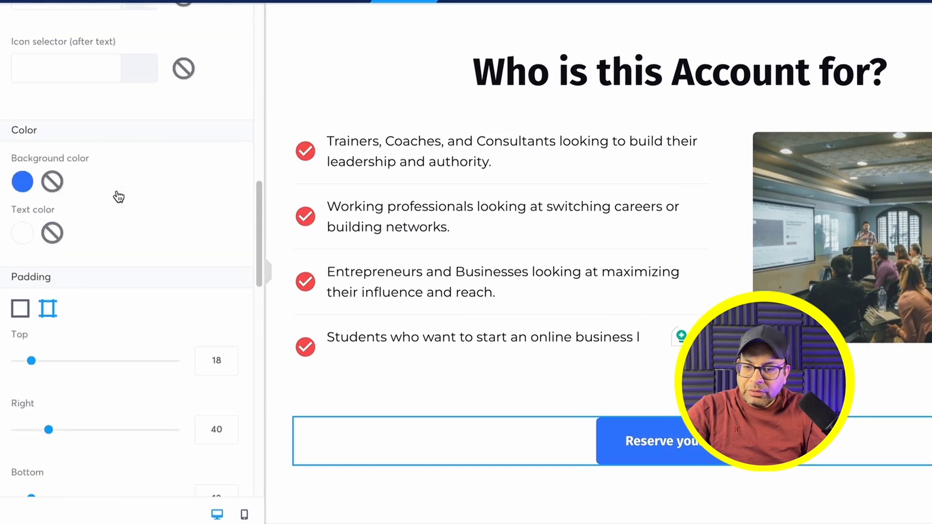
scroll(117, 190, up, 10)
click(104, 116)
triple_click(43, 108)
key(BackSpace)
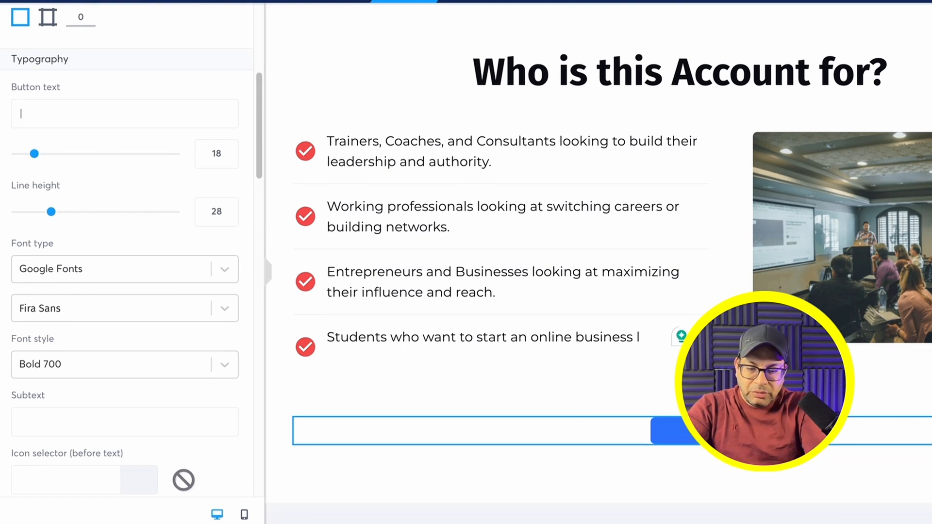
text(Get Your FREE Accou)
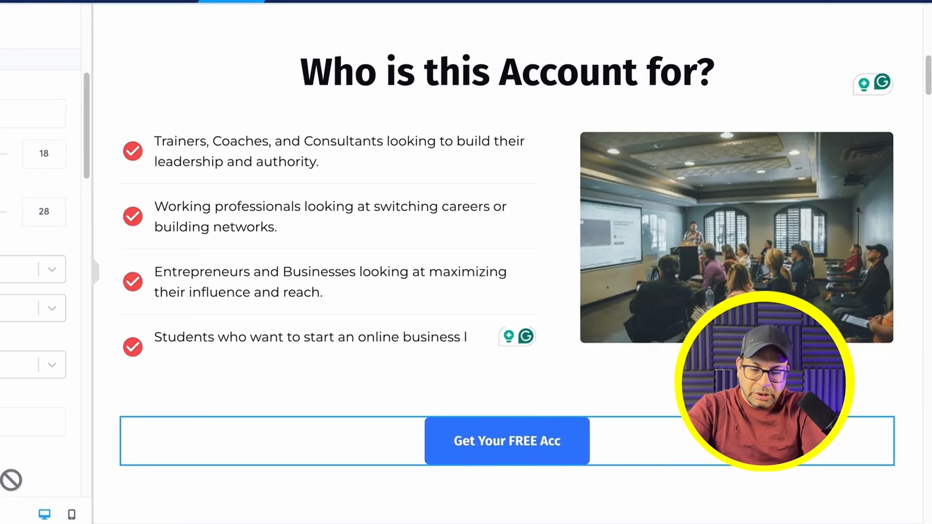
text(nt)
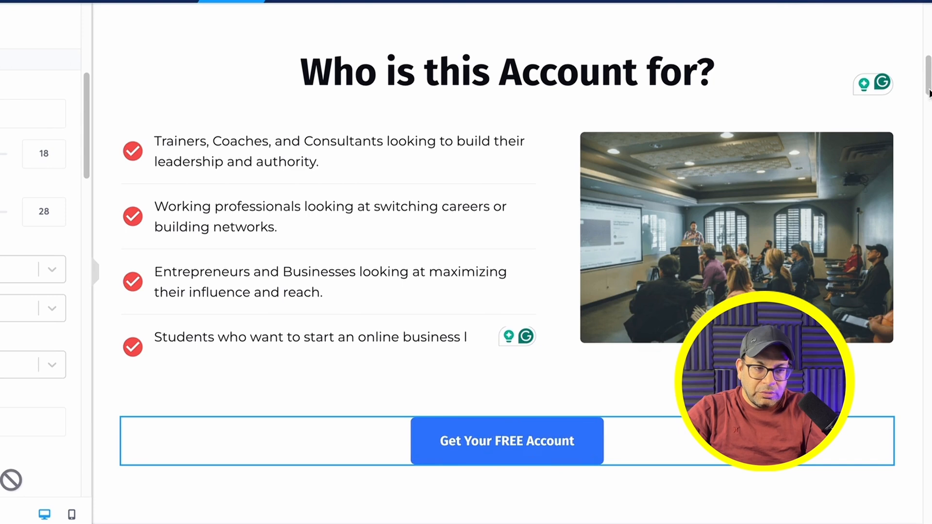
Step: Delete the Bonuses section and confirm the removal
scroll(909, 100, down, 8)
click(909, 100)
click(499, 44)
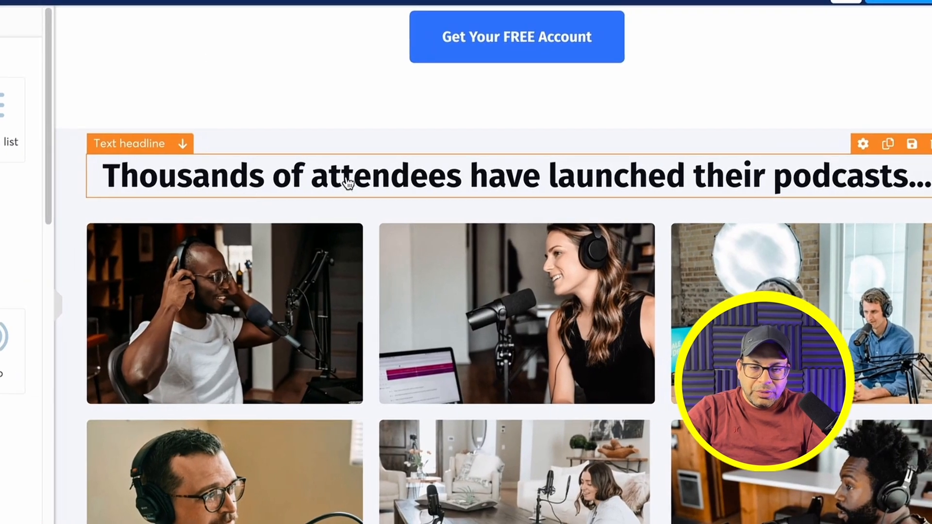
Step: Replace the podcasts headline with 'Here are the testimonial from people who have launch an online business'
click(457, 155)
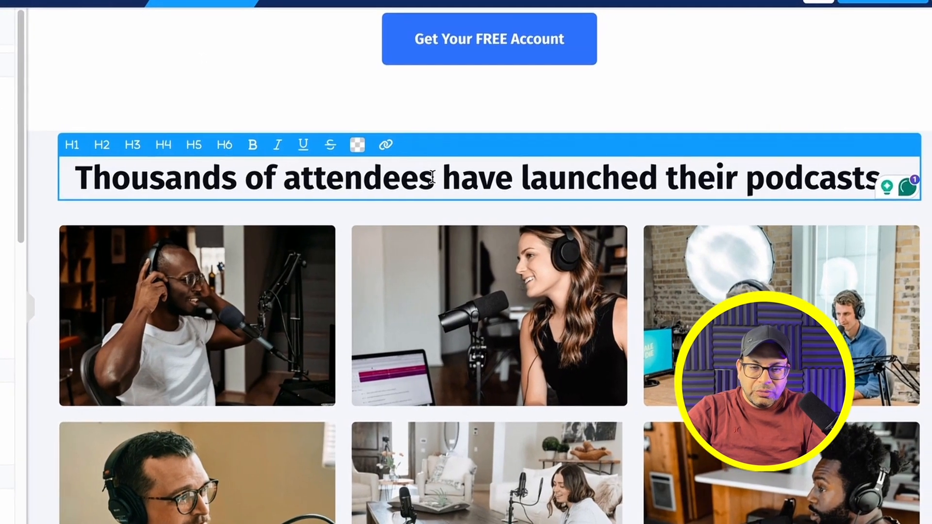
key(BackSpace)
key(BackSpace)
key(BackSpace)
key(BackSpace)
key(BackSpace)
key(BackSpace)
key(BackSpace)
key(BackSpace)
key(BackSpace)
key(BackSpace)
key(BackSpace)
key(BackSpace)
key(BackSpace)
key(BackSpace)
key(BackSpace)
key(BackSpace)
key(BackSpace)
key(BackSpace)
key(BackSpace)
key(BackSpace)
key(BackSpace)
key(BackSpace)
text(Here are the testimonial from people who have launch an online business)
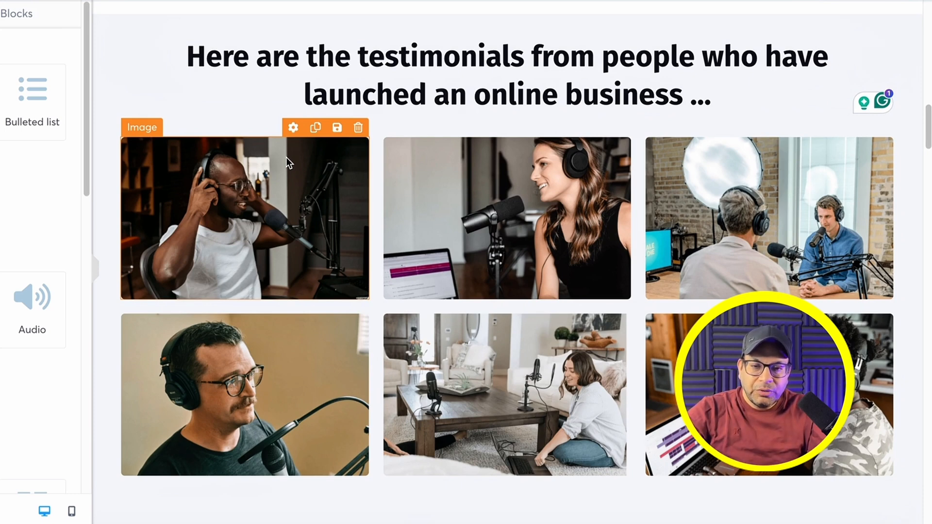
Step: Swap the first photo for the uploaded testimonial card image and finish the coach heading's 'Myself'
click(293, 128)
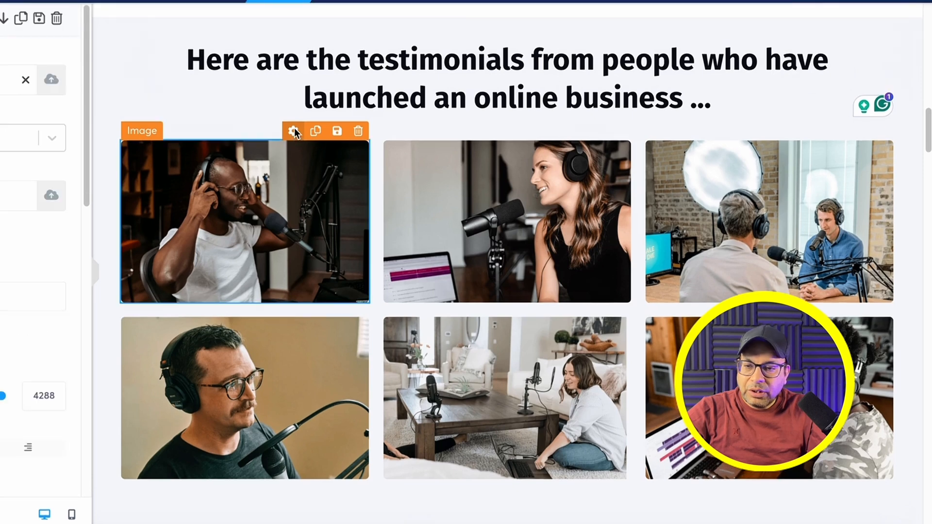
click(51, 81)
click(451, 87)
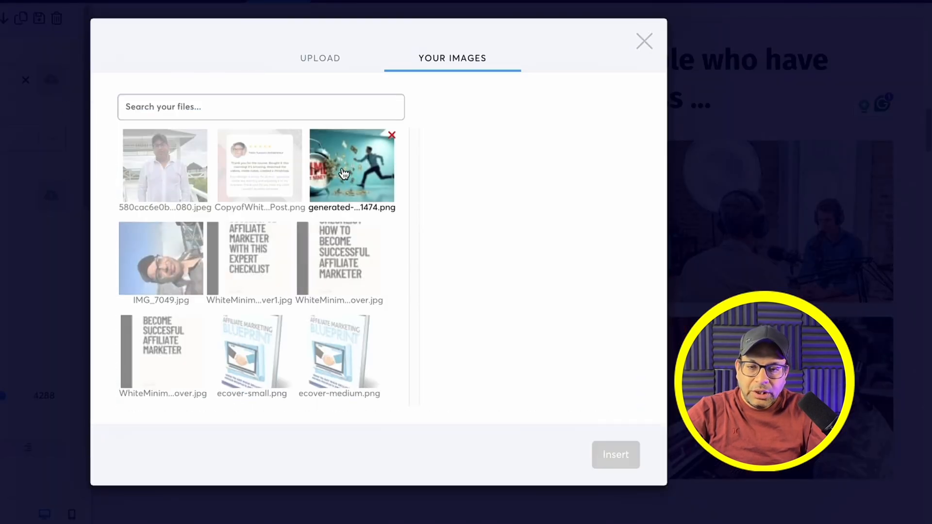
click(260, 160)
click(608, 467)
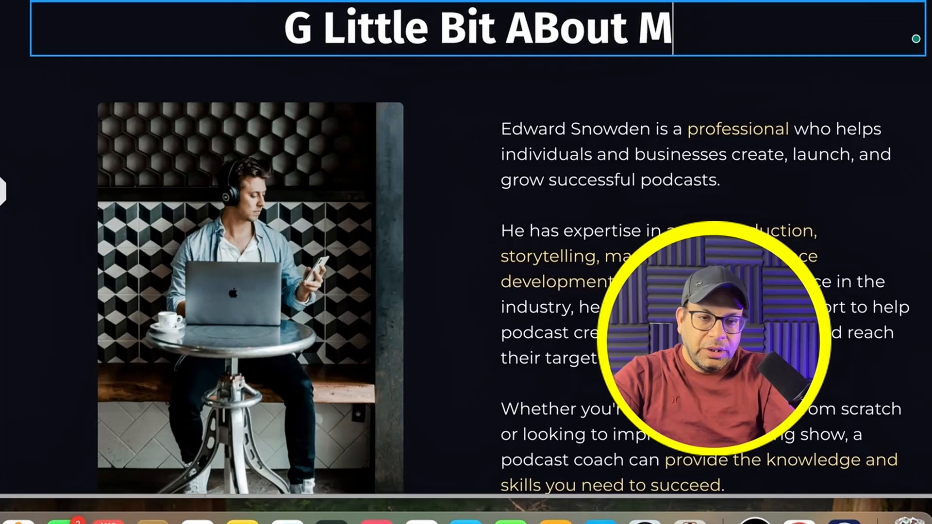
text(yself)
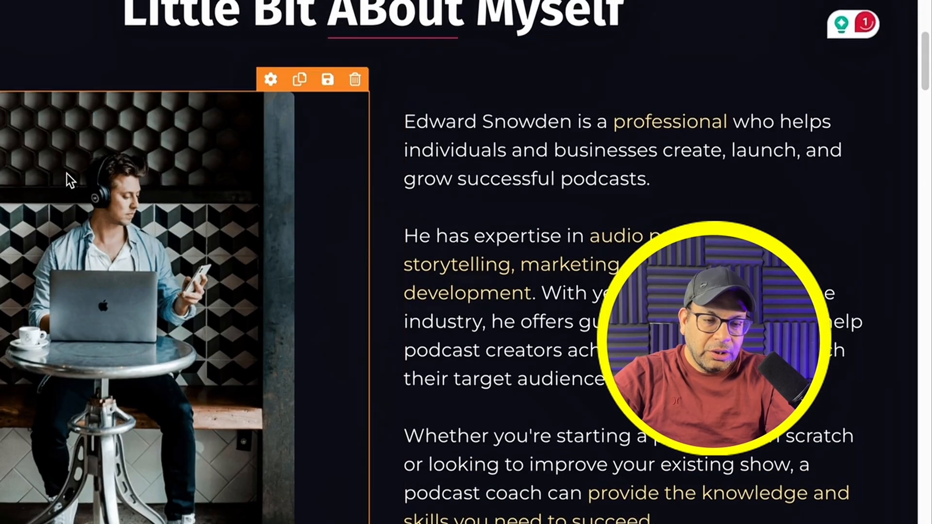
Step: Replace the coach photo with a previously uploaded image
scroll(223, 91, down, 3)
click(270, 7)
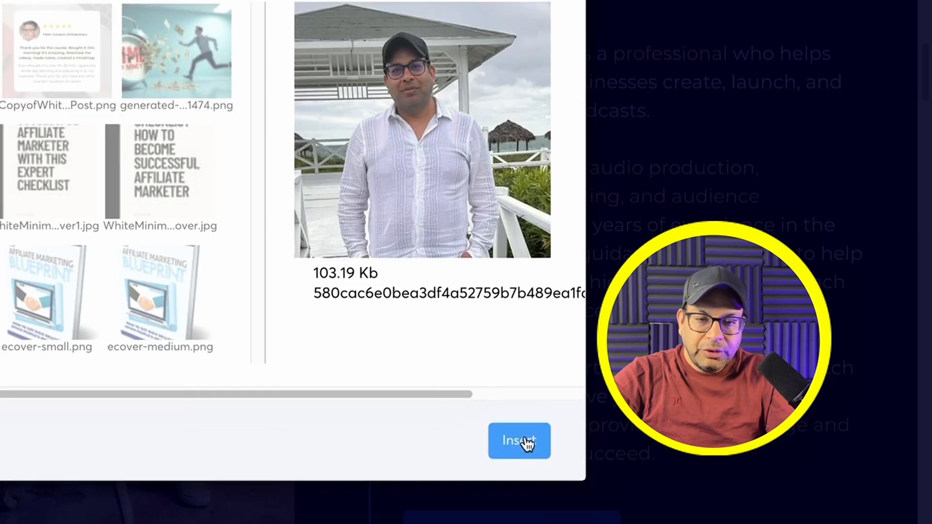
click(520, 441)
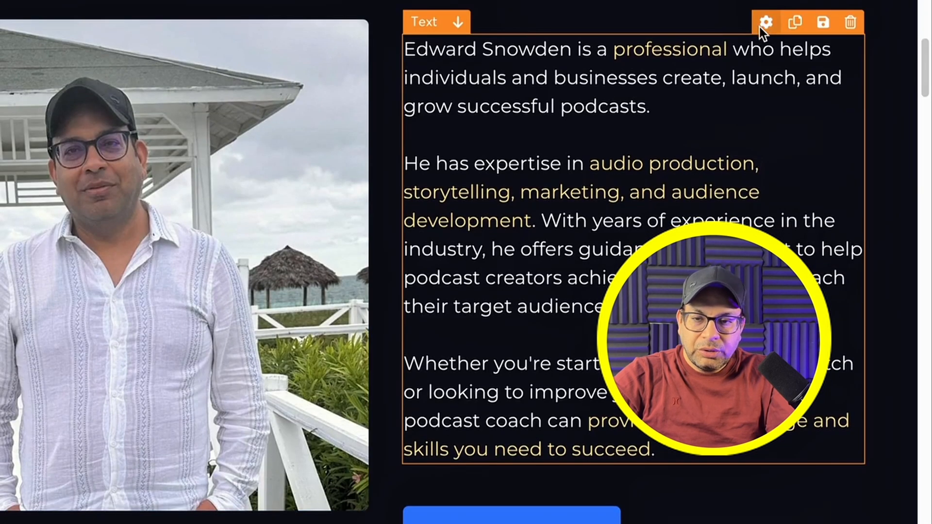
click(412, 167)
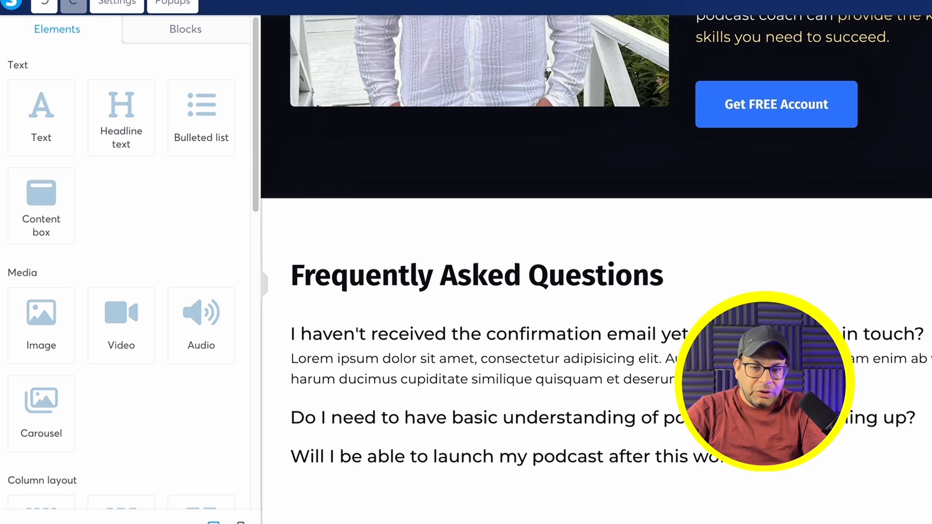
scroll(488, 171, down, 3)
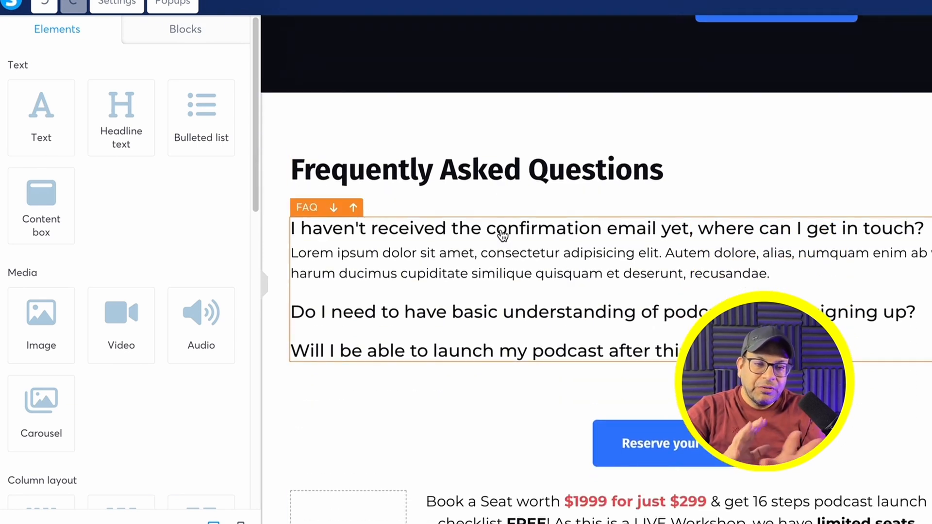
Step: Replace the first FAQ answer's opening Lorem ipsum words with 'Let me see'
click(294, 252)
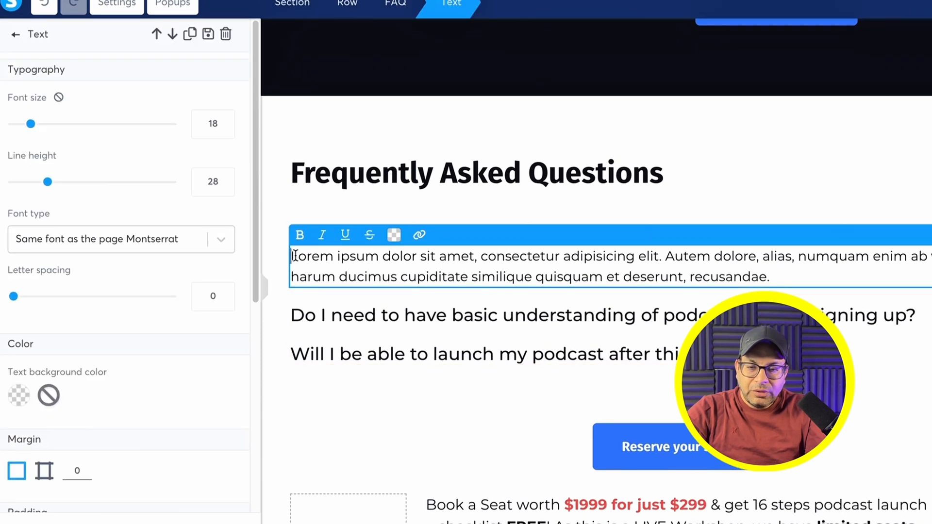
drag(305, 258, 711, 252)
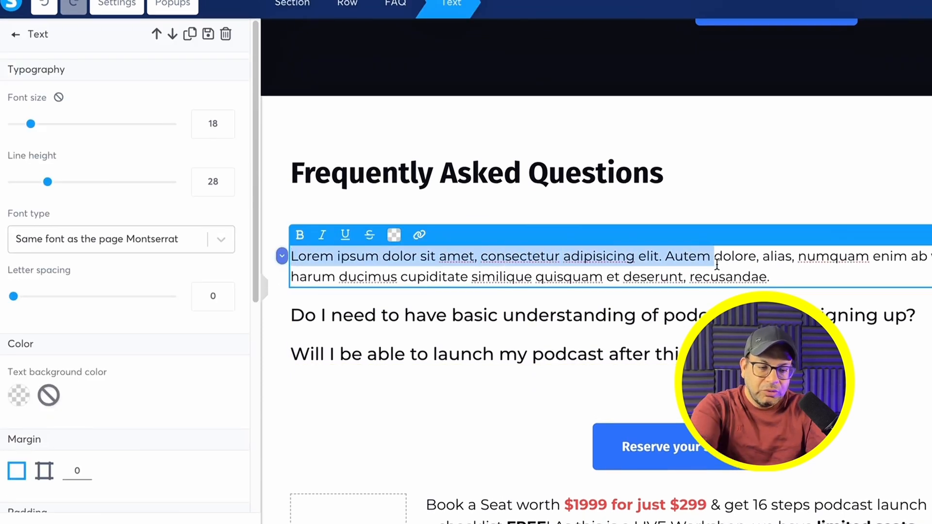
key(BackSpace)
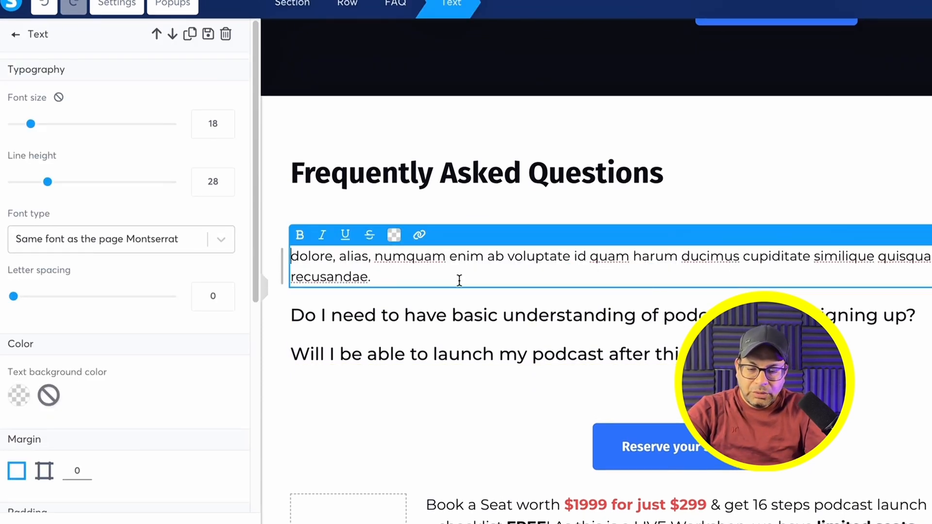
text(Let me see)
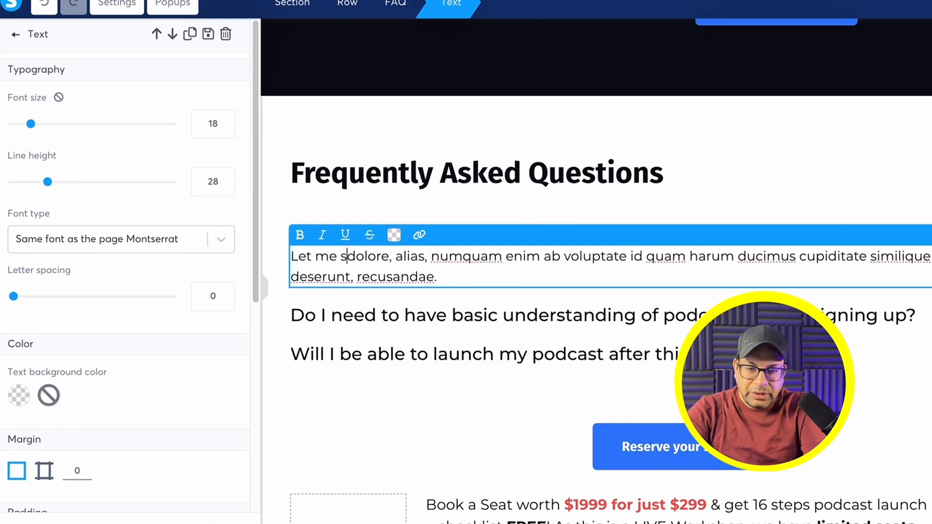
click(612, 218)
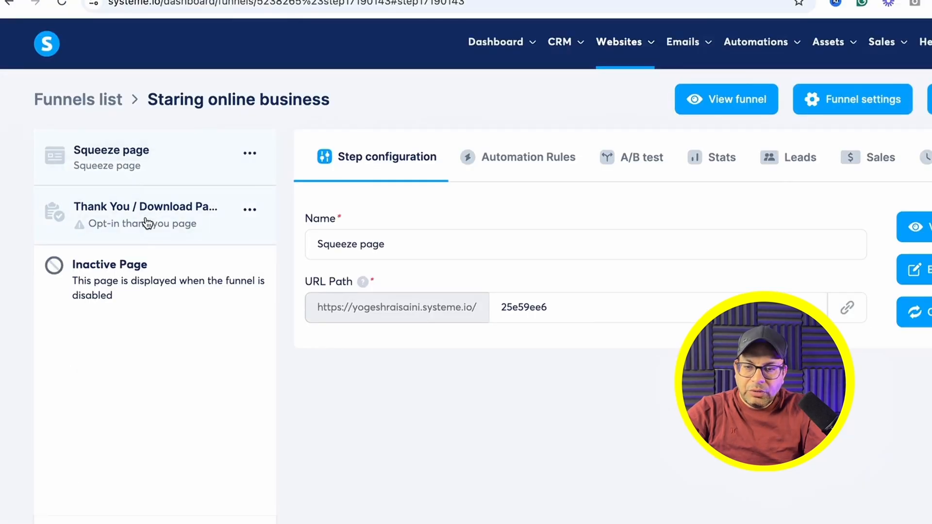
Step: Apply the 'Thank you for your trust' template to the Thank You step and open it for editing
click(177, 223)
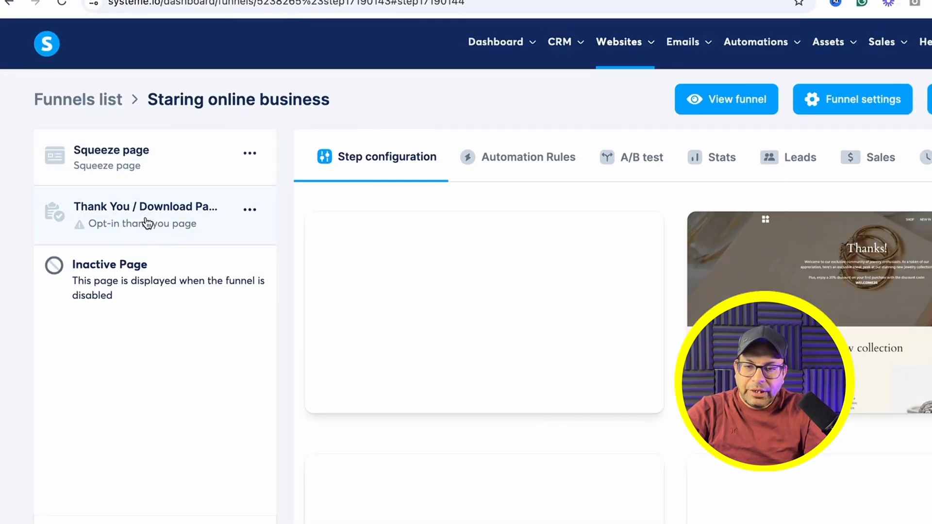
scroll(668, 199, down, 3)
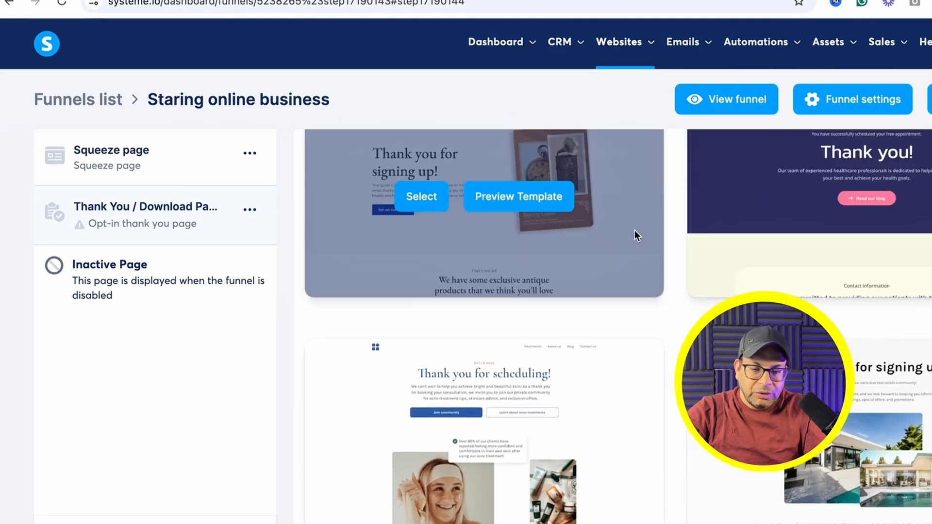
scroll(679, 275, down, 5)
scroll(567, 275, up, 10)
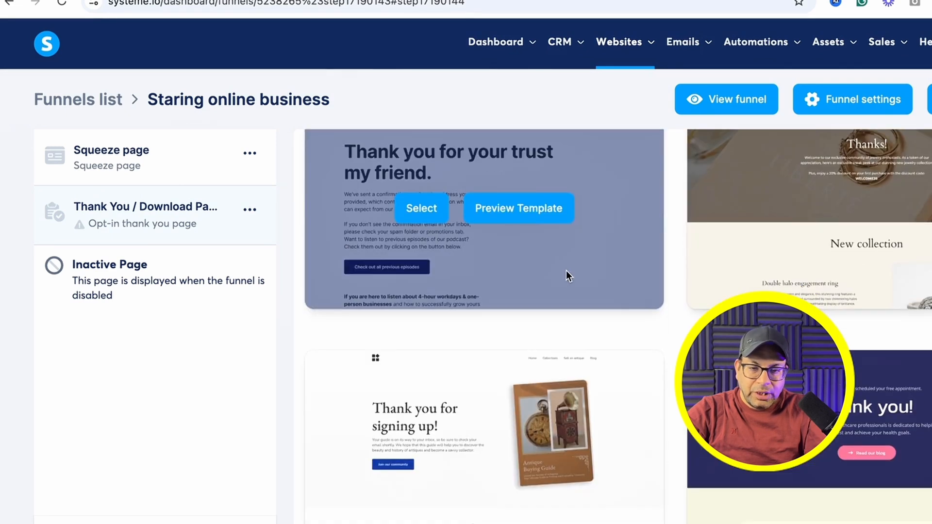
click(412, 209)
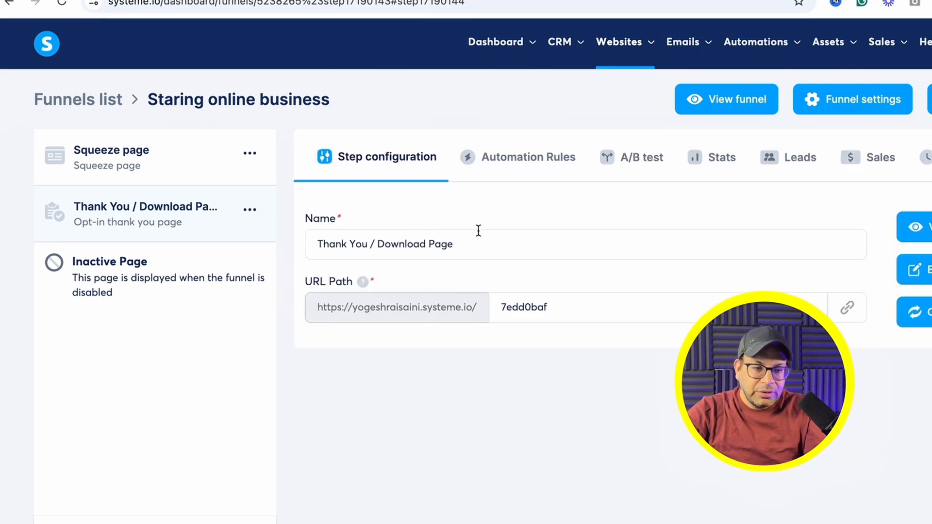
click(914, 269)
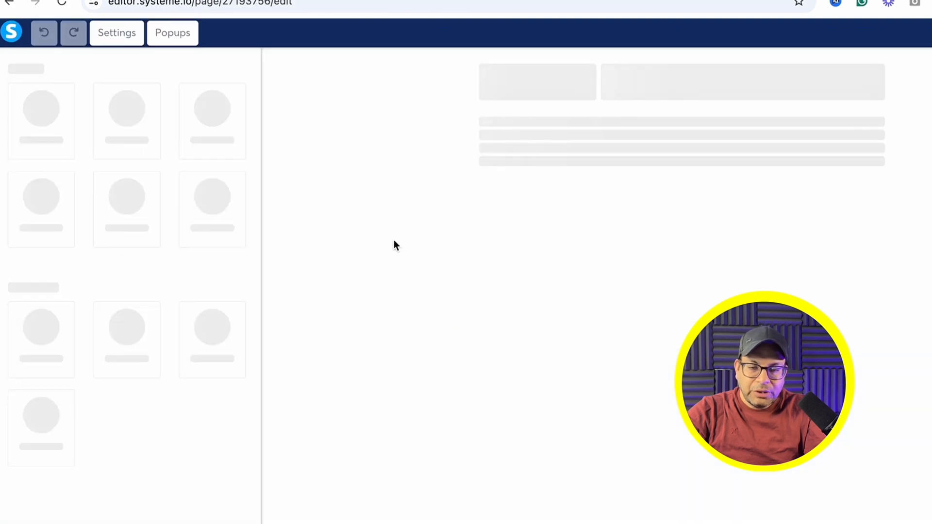
Step: Replace the confirmation paragraph with 'Please chek your email for verification to start the account with systeme.io'
scroll(426, 245, down, 3)
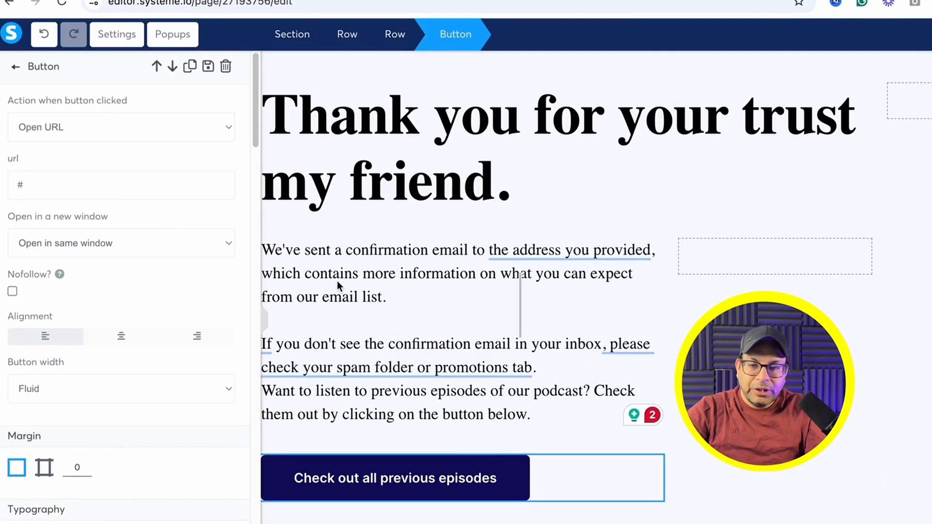
click(290, 259)
click(267, 252)
drag(262, 249, 535, 368)
key(BackSpace)
text(Please chek)
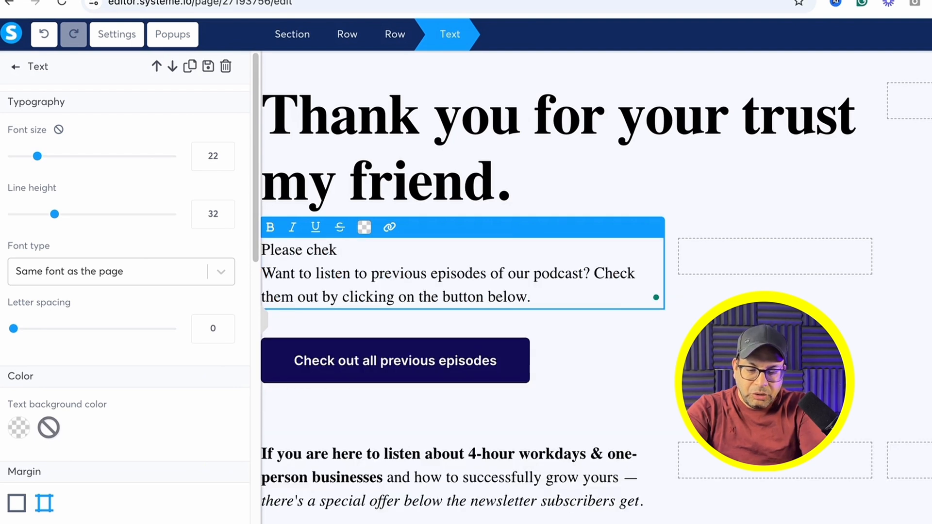
text( your email)
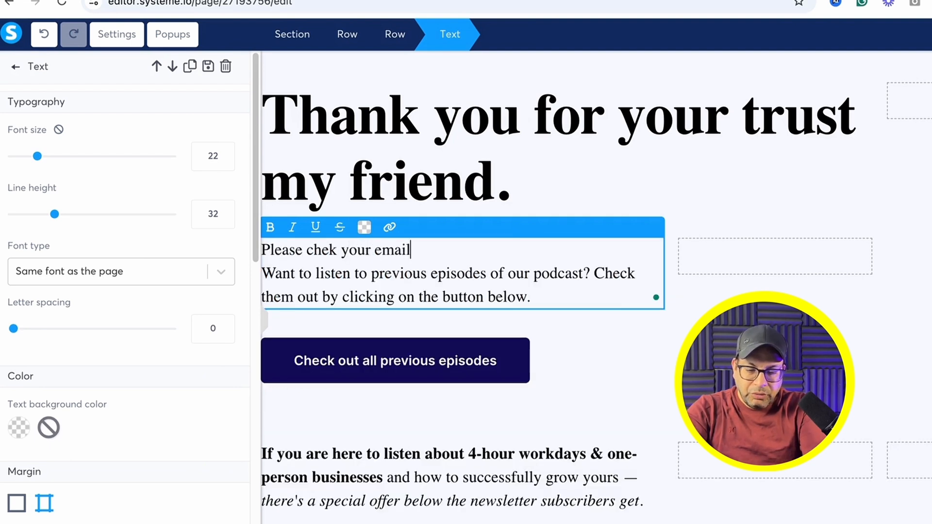
text( for verificatio)
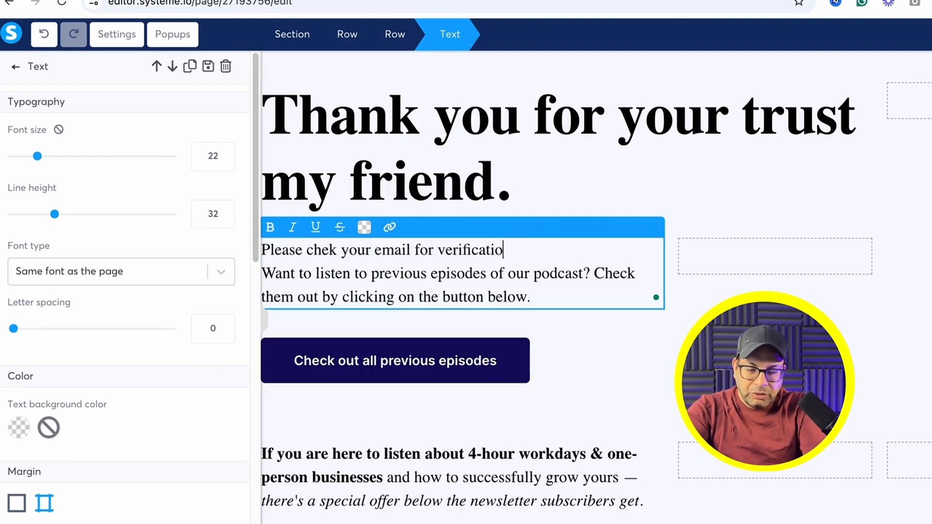
text(n to start the)
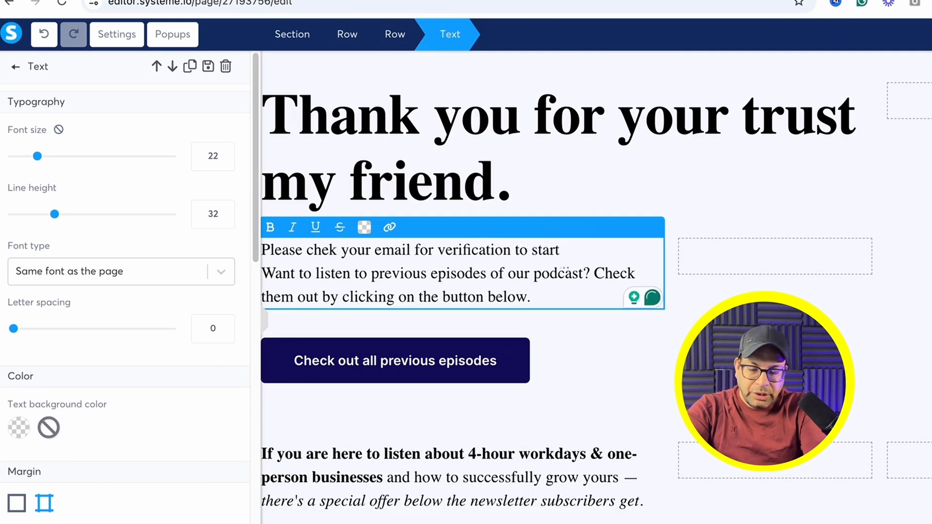
text( account with systeme.io)
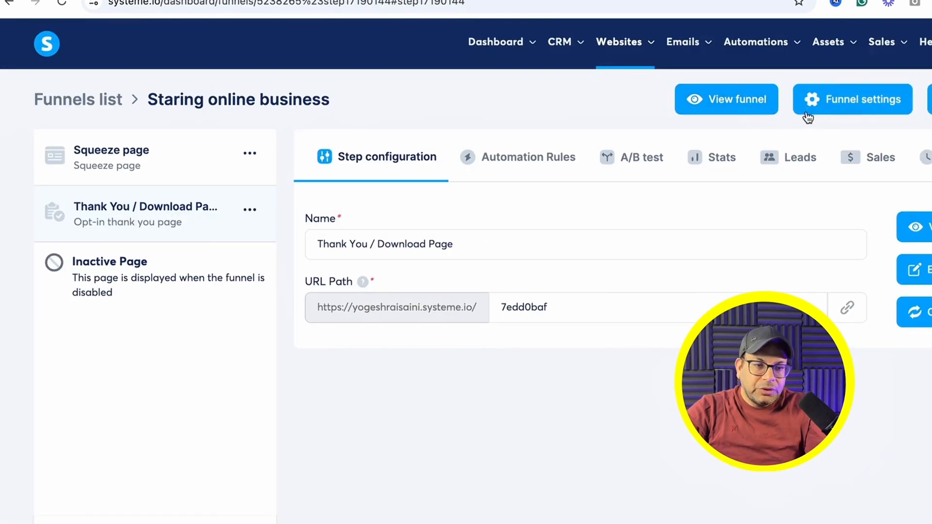
Step: Preview the live funnel and fill the Get FREE Account popup with a saved email address
click(723, 101)
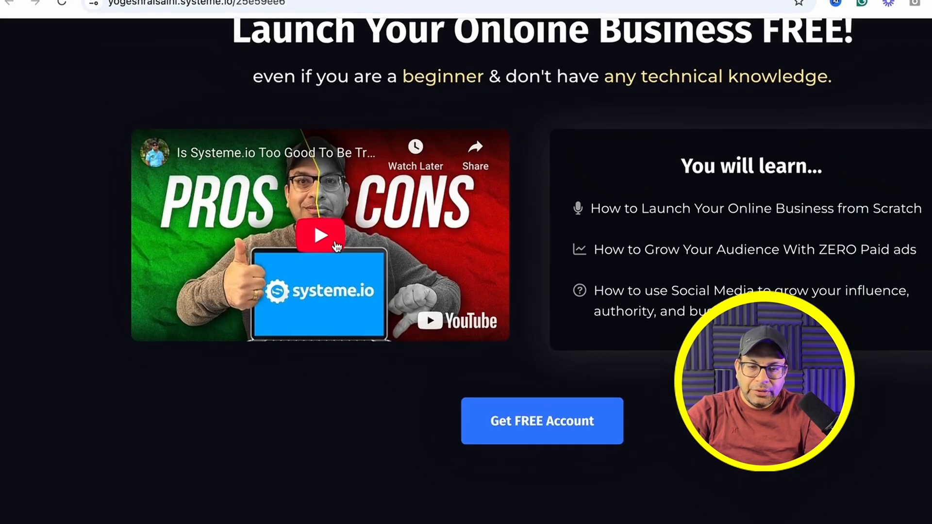
click(548, 429)
click(433, 312)
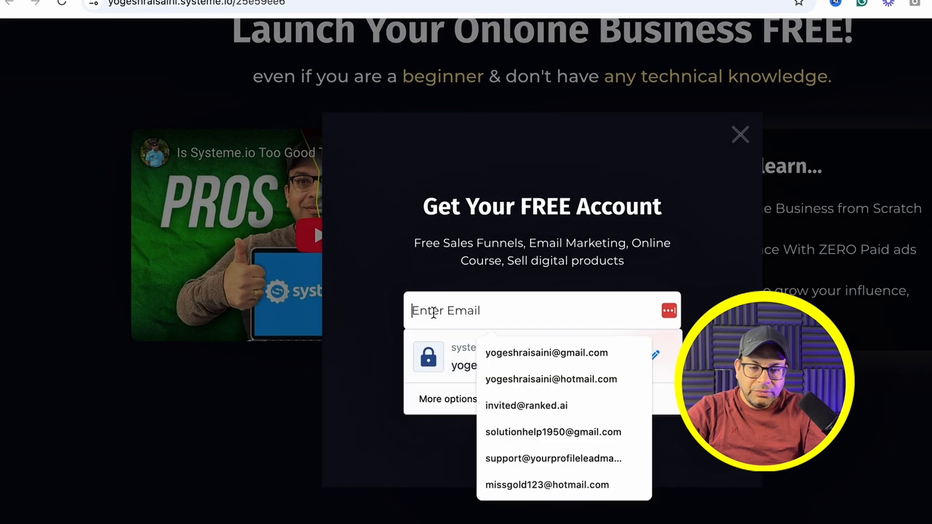
key(Down)
key(Down)
key(Down)
key(Down)
key(Return)
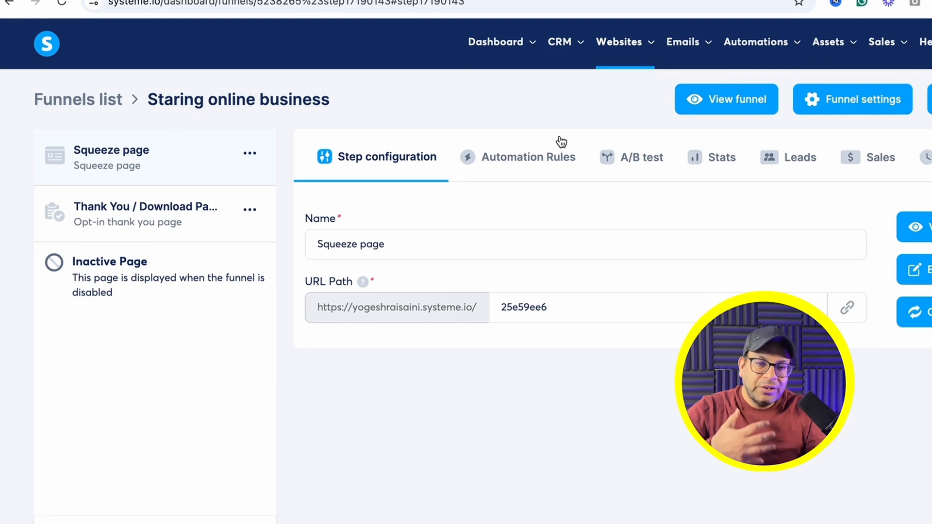
Step: Create campaign 'Test 123' with the suggested sender address and description 'Free Systeme.io Account'
mouse_move(685, 46)
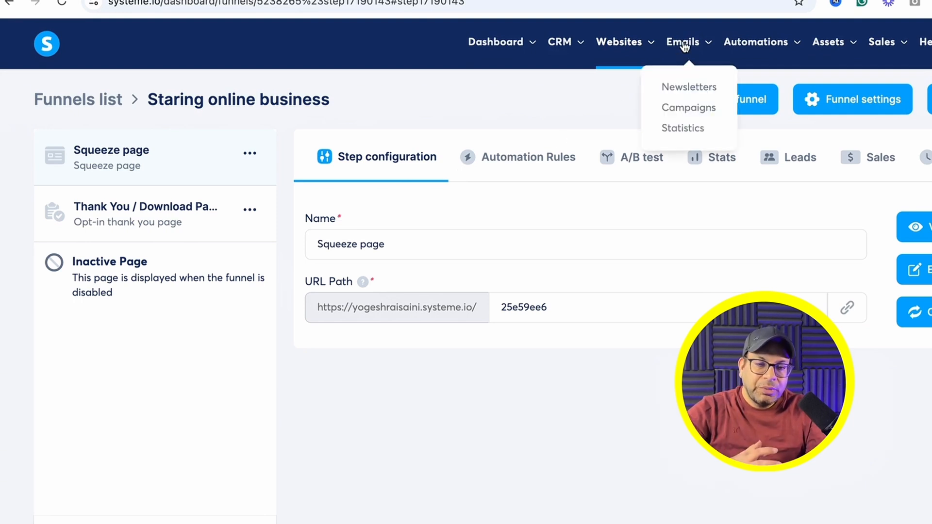
click(688, 109)
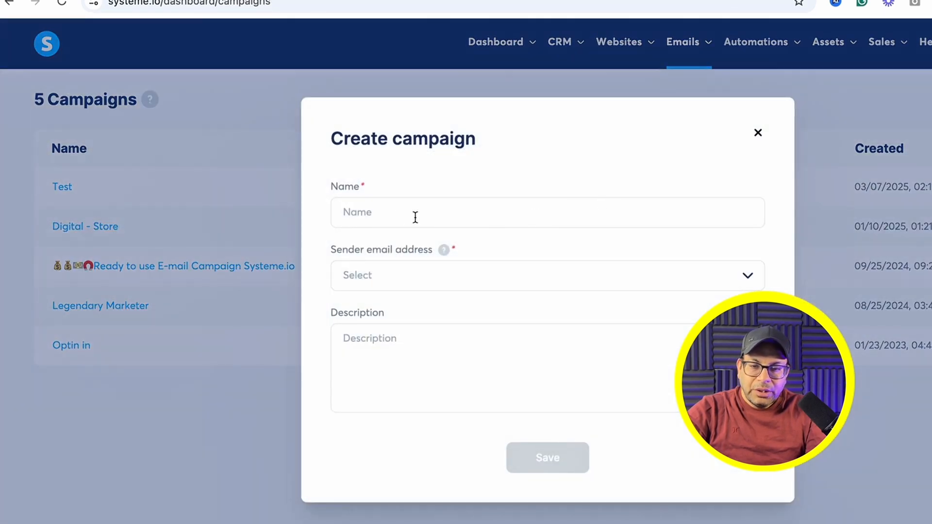
click(399, 216)
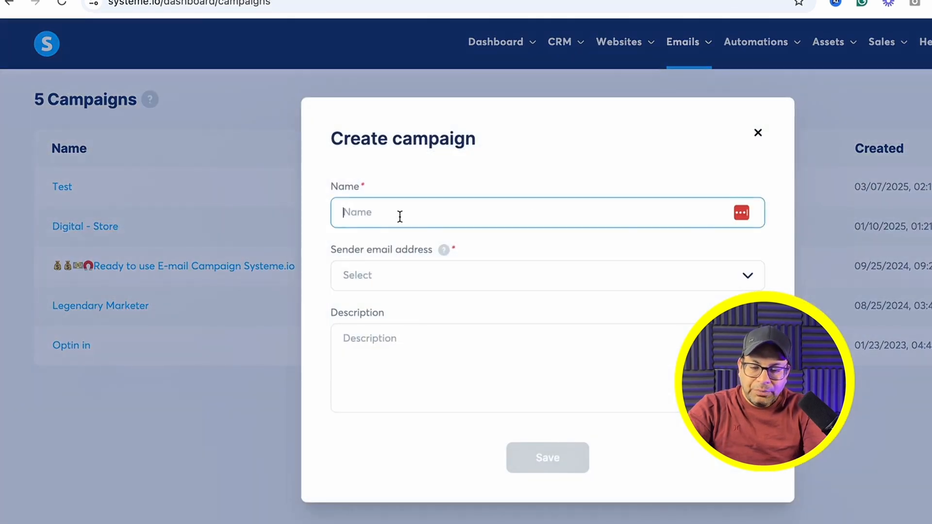
text(Test 123)
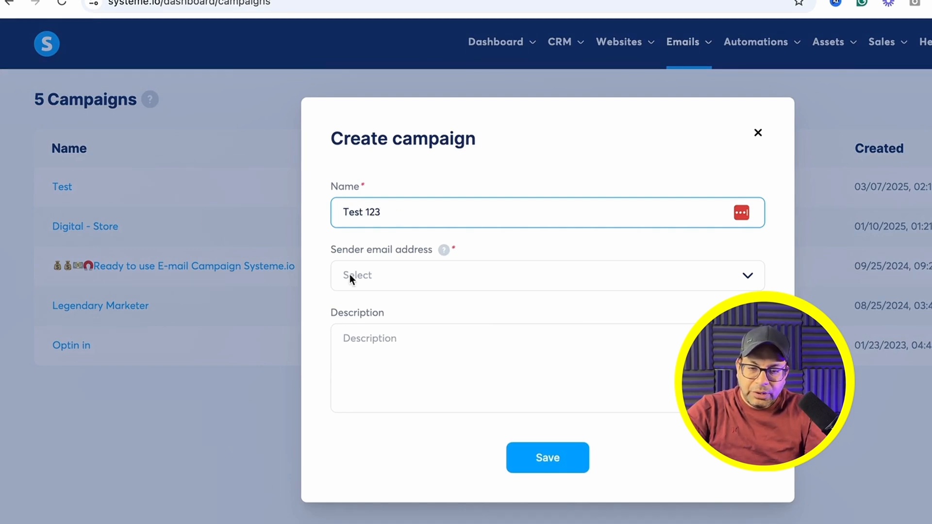
click(369, 275)
click(434, 309)
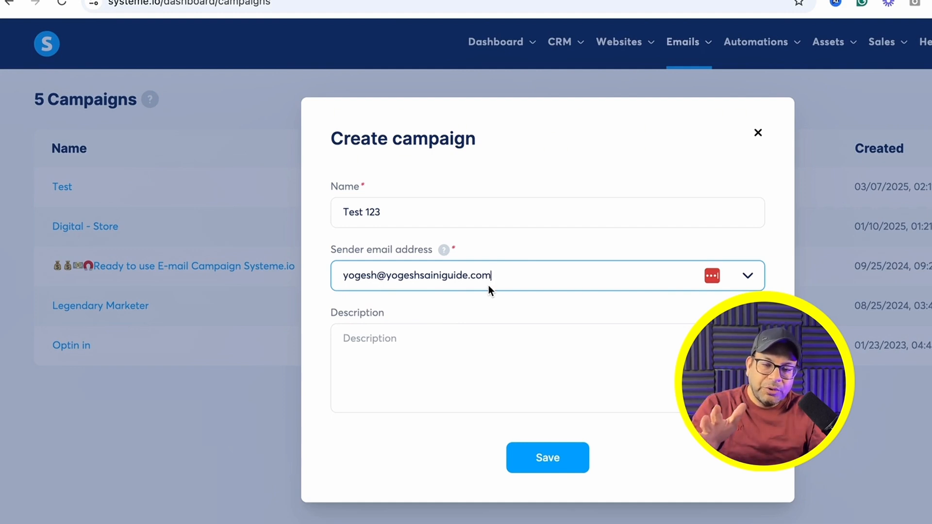
click(413, 340)
text(Free Sy)
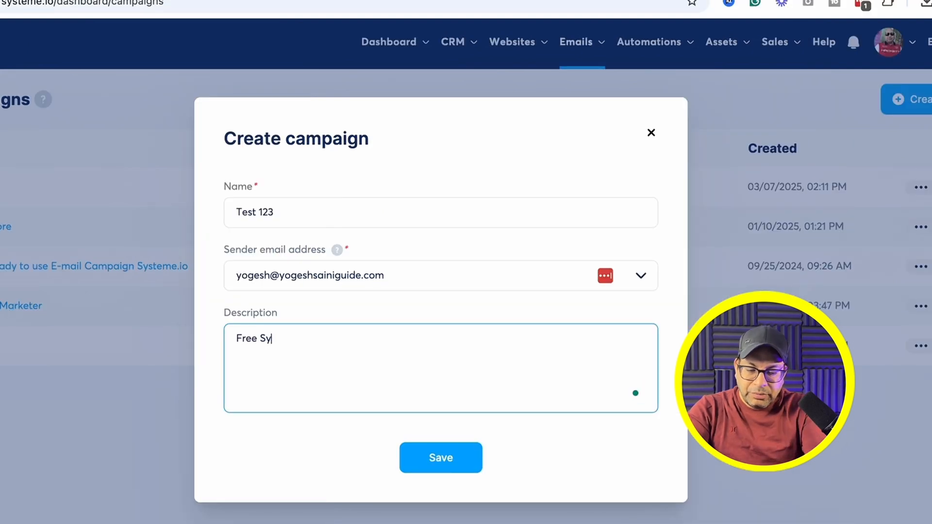
text(steme.io Account)
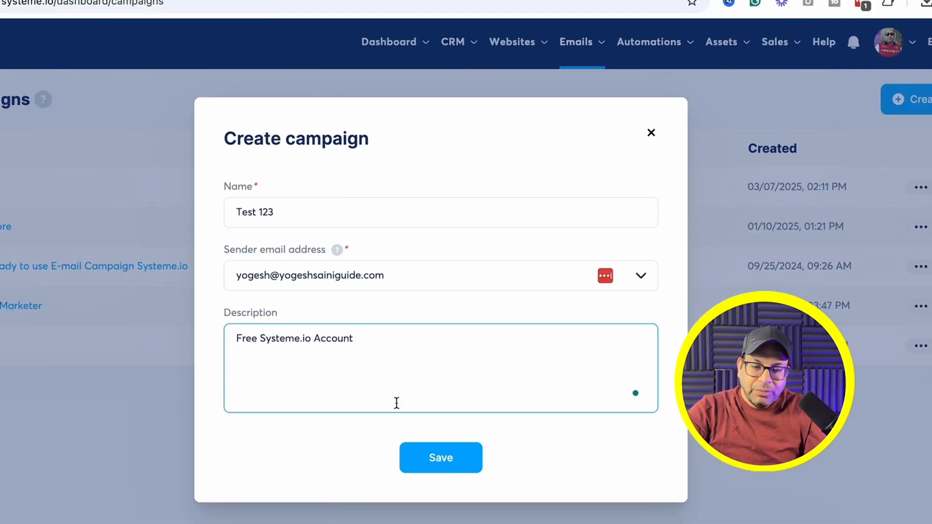
click(441, 460)
Step: Save a campaign step with subject 'Welcome' using the Classic editor
click(294, 211)
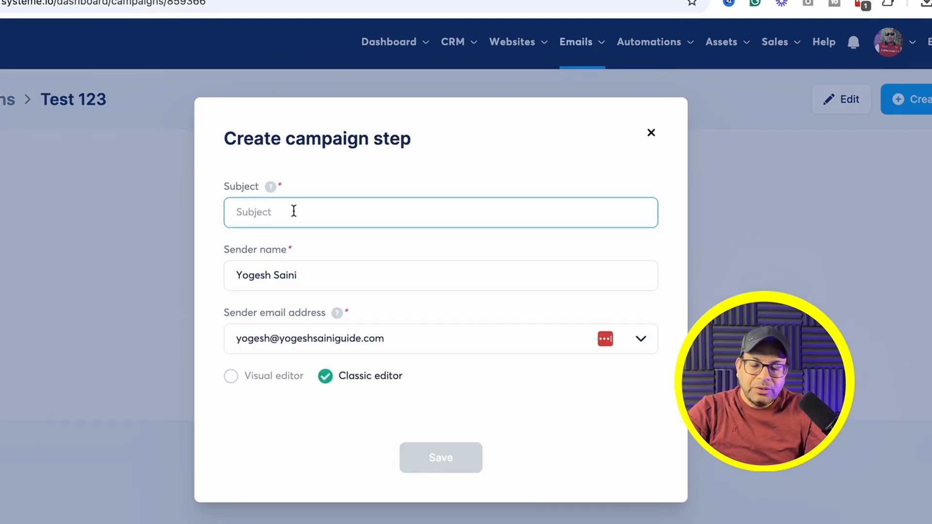
text(Welcome)
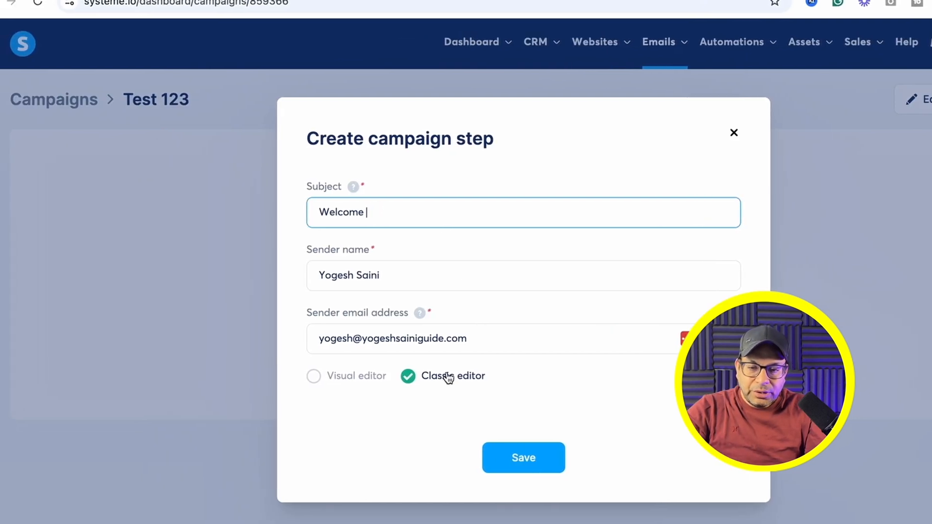
click(320, 377)
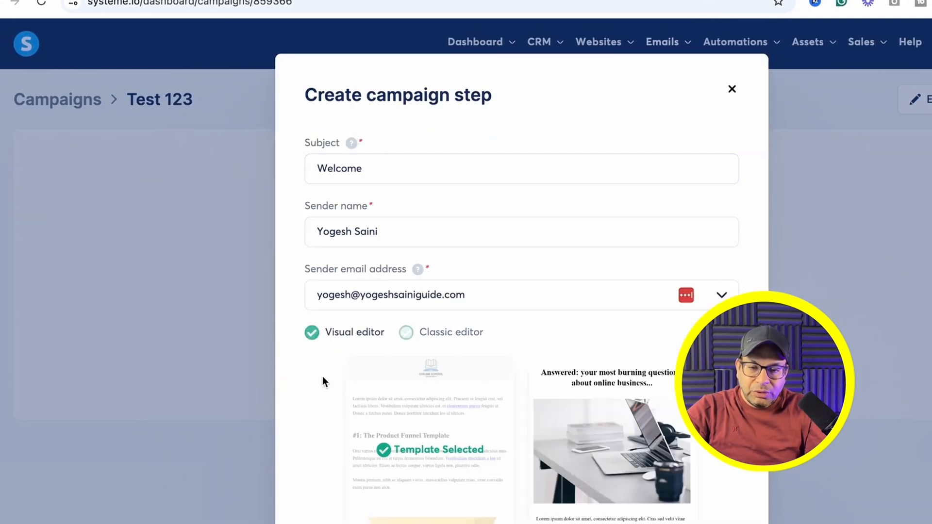
click(408, 335)
click(540, 459)
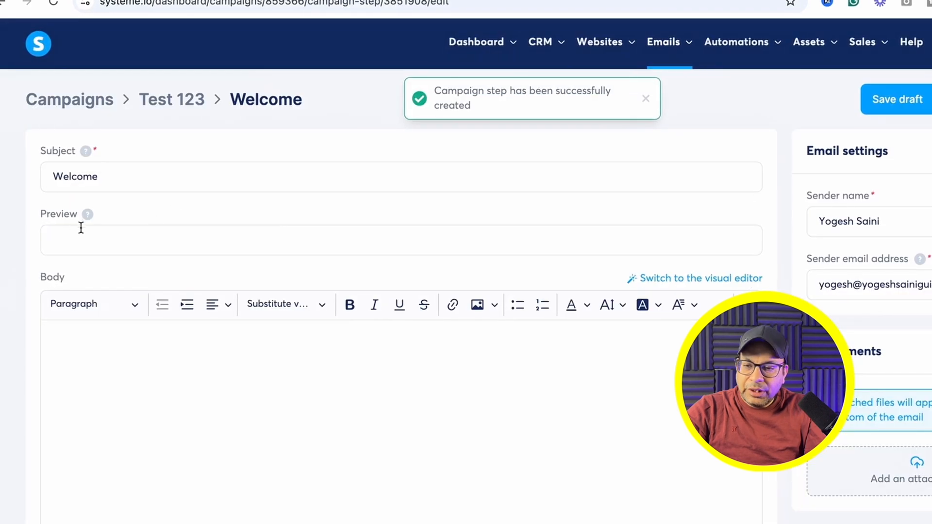
Step: Enter the preview text 'Your FREE Systeme.io Account'
click(73, 238)
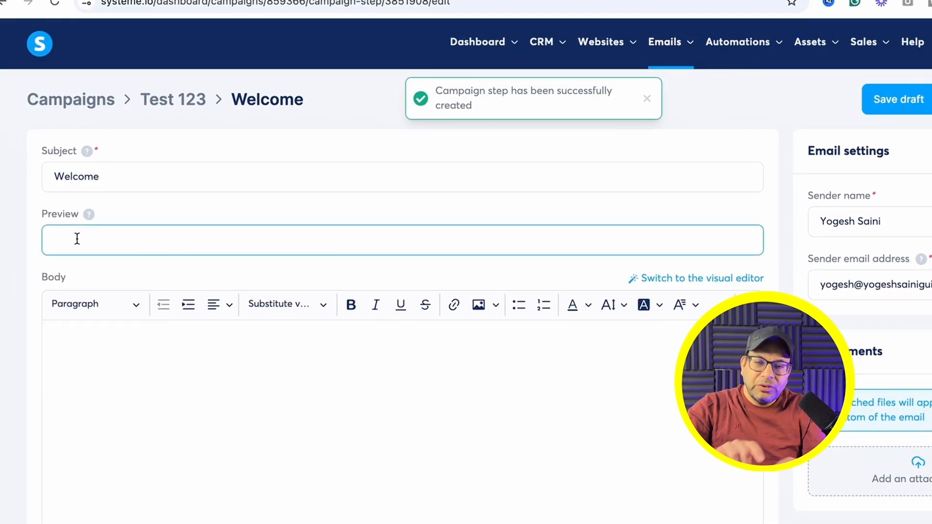
text(Welco)
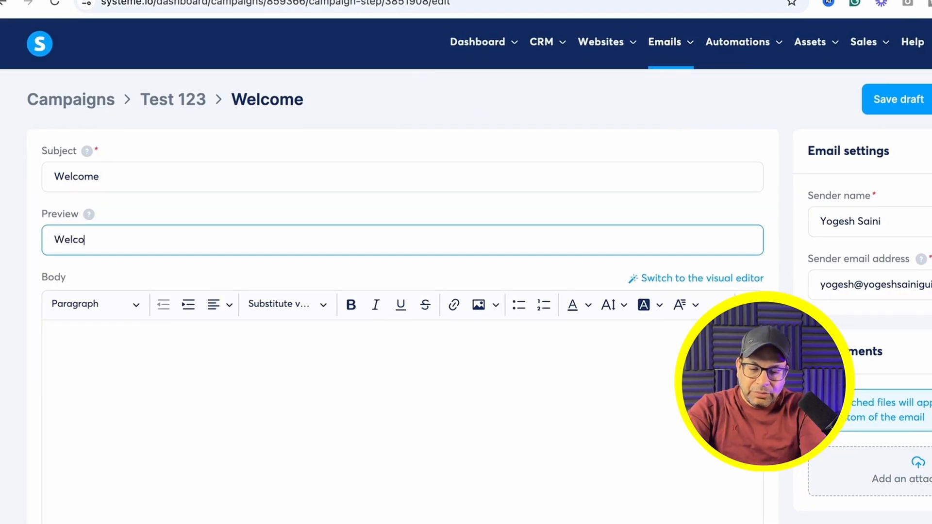
key(BackSpace)
key(BackSpace)
key(BackSpace)
key(BackSpace)
key(BackSpace)
text(Your FREE Syst)
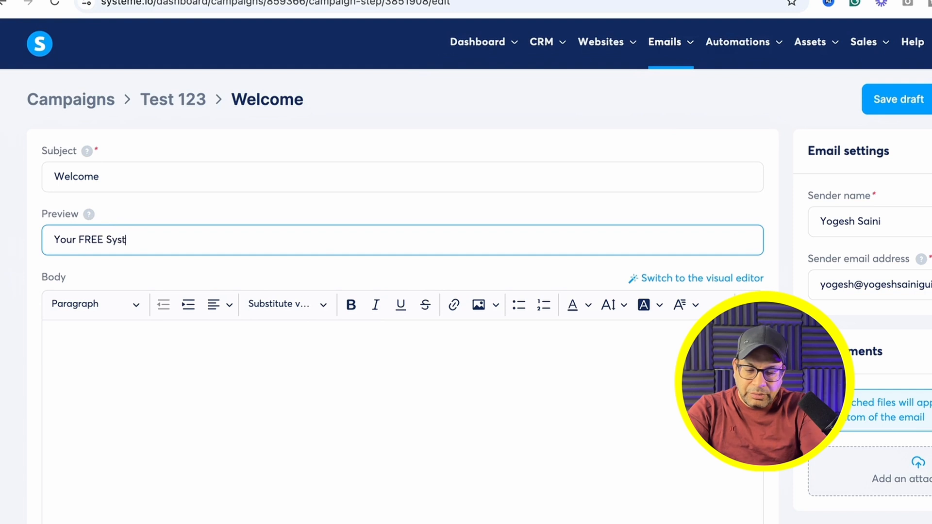
text(eme.io Accoun t)
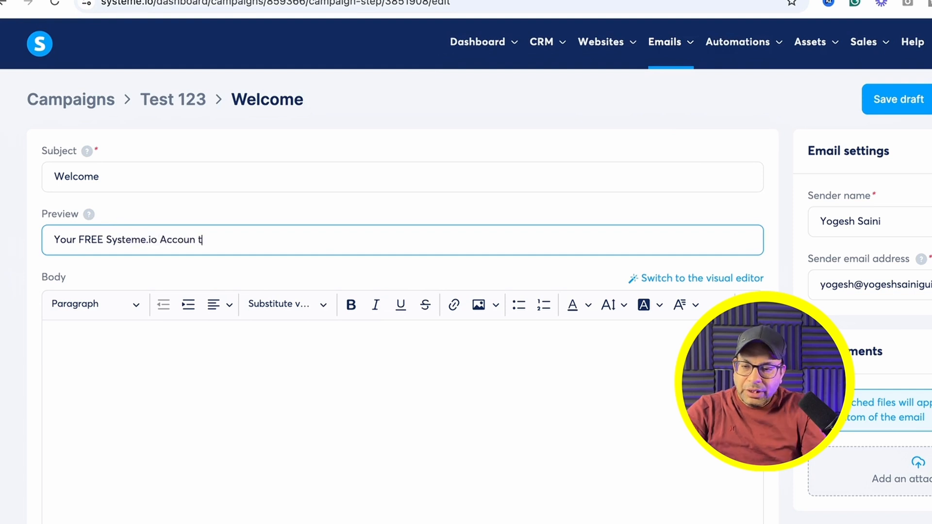
Step: Start the body with 'Hi {first_name}' copied from the substitutes list, and fix the preview typo
click(68, 351)
text(Hi)
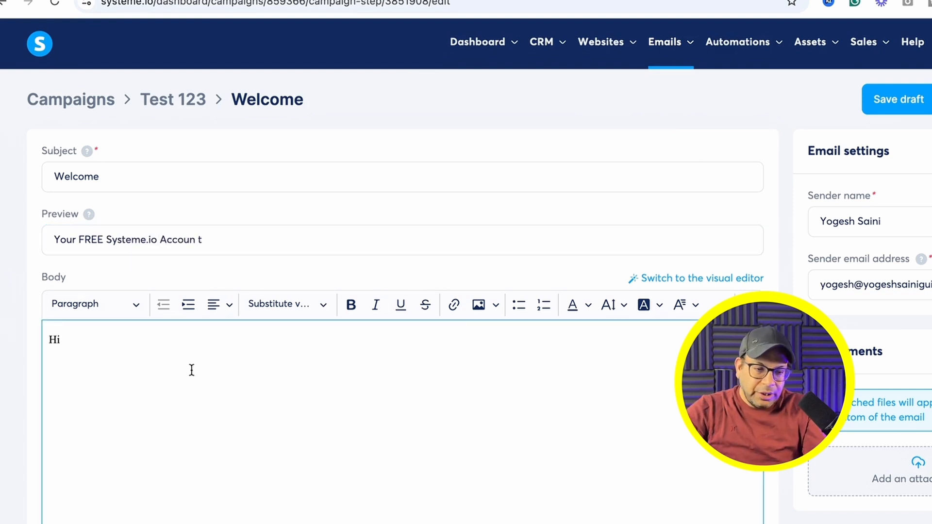
scroll(192, 370, down, 4)
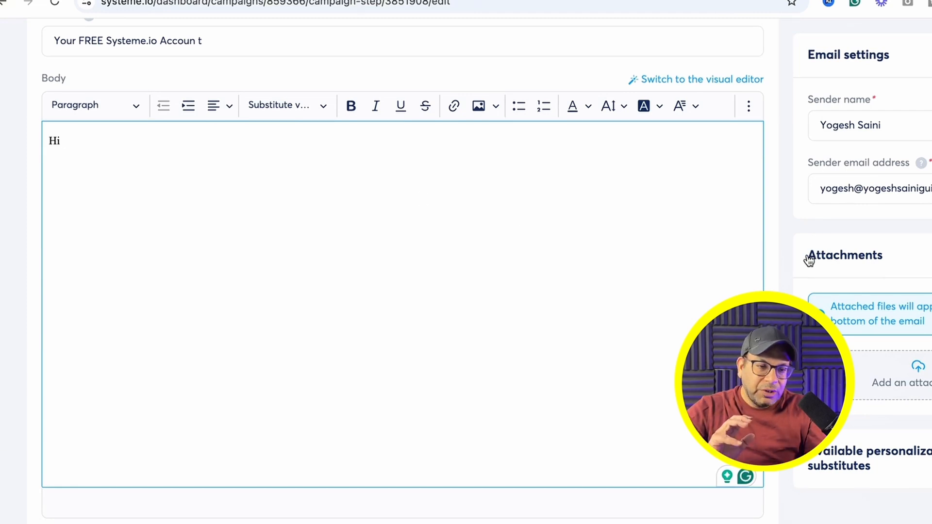
scroll(402, 303, down, 1)
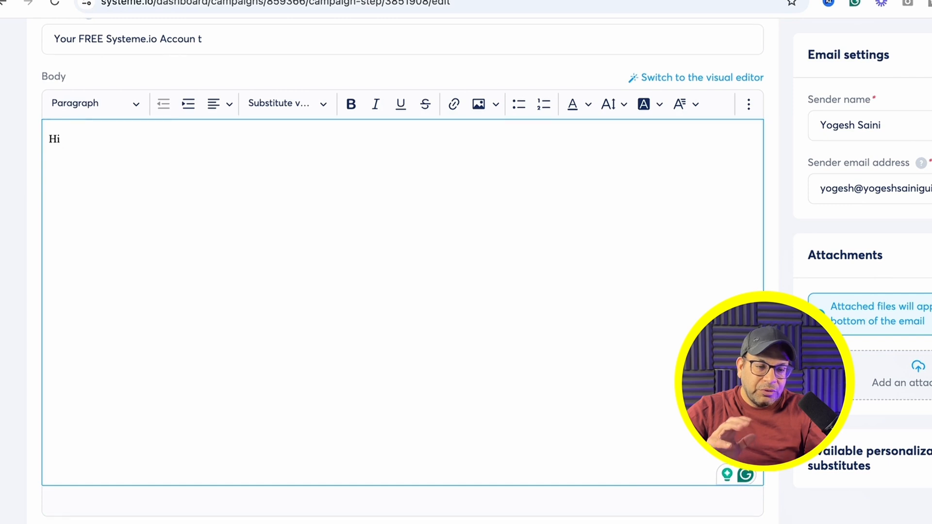
scroll(881, 421, down, 3)
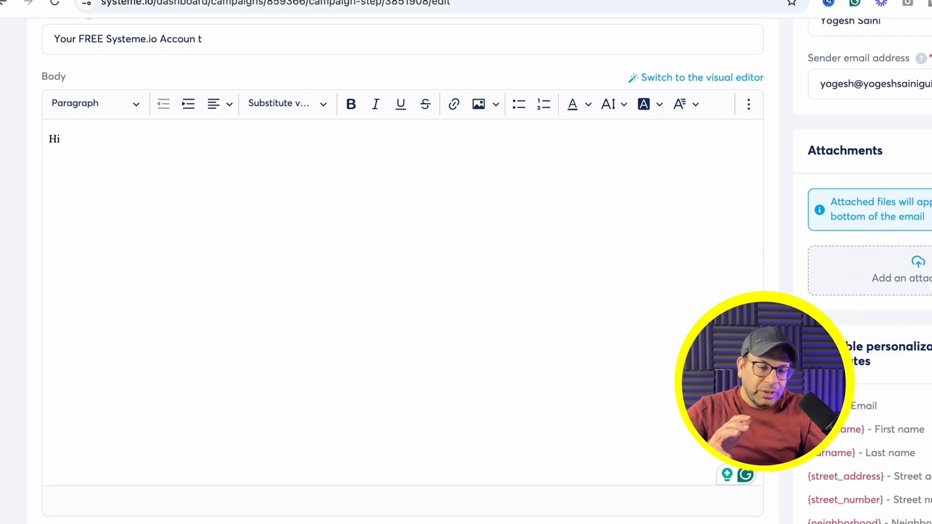
drag(808, 429, 865, 431)
key(ctrl+c)
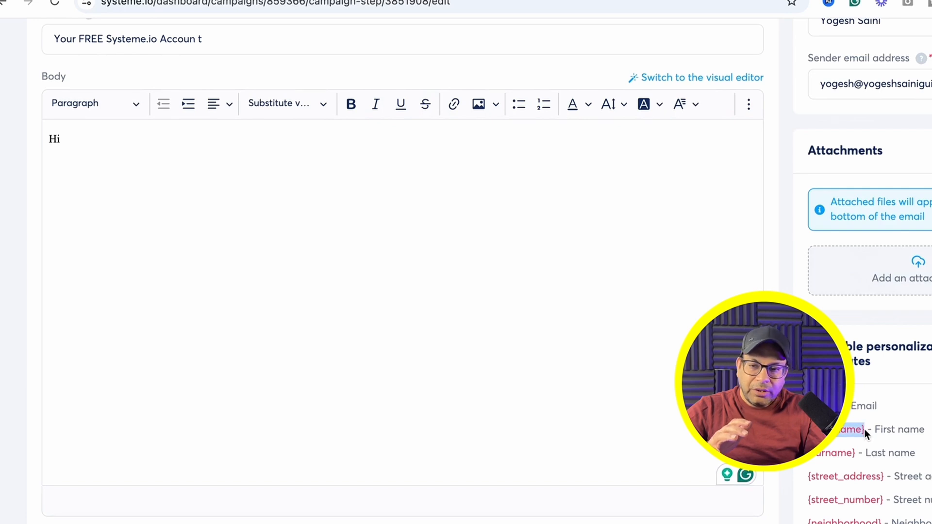
click(387, 271)
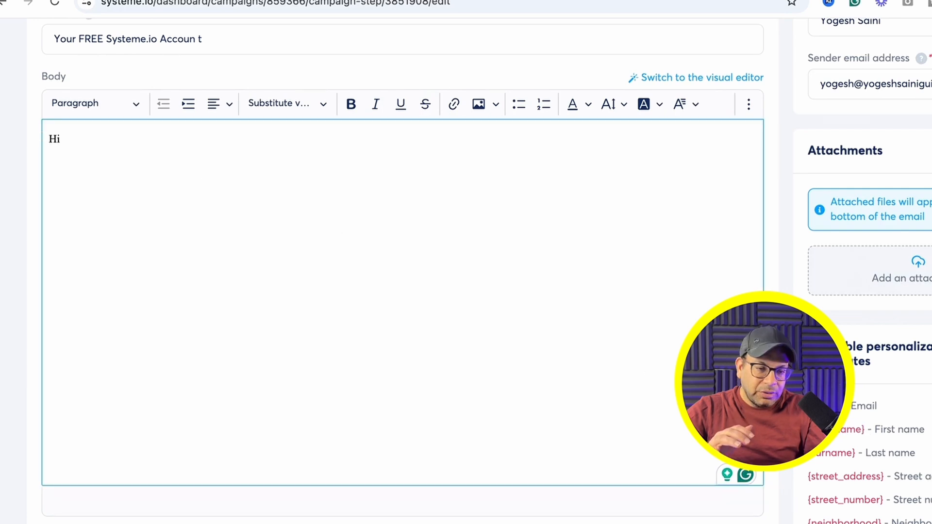
key(ctrl+v)
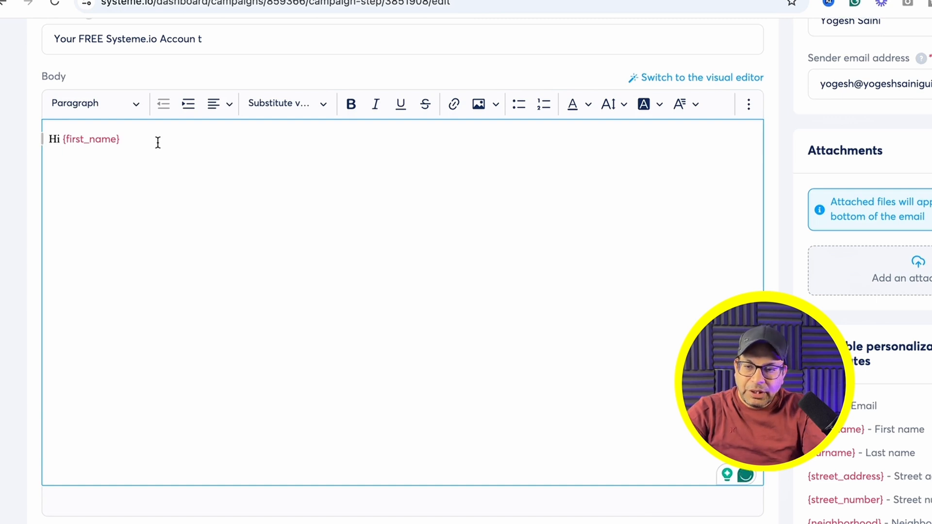
key(Return)
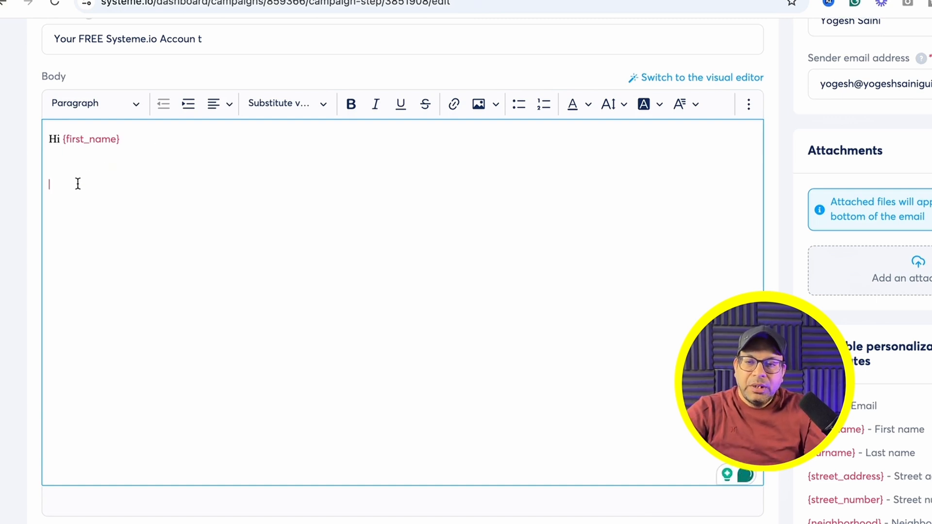
click(214, 39)
key(BackSpace)
key(BackSpace)
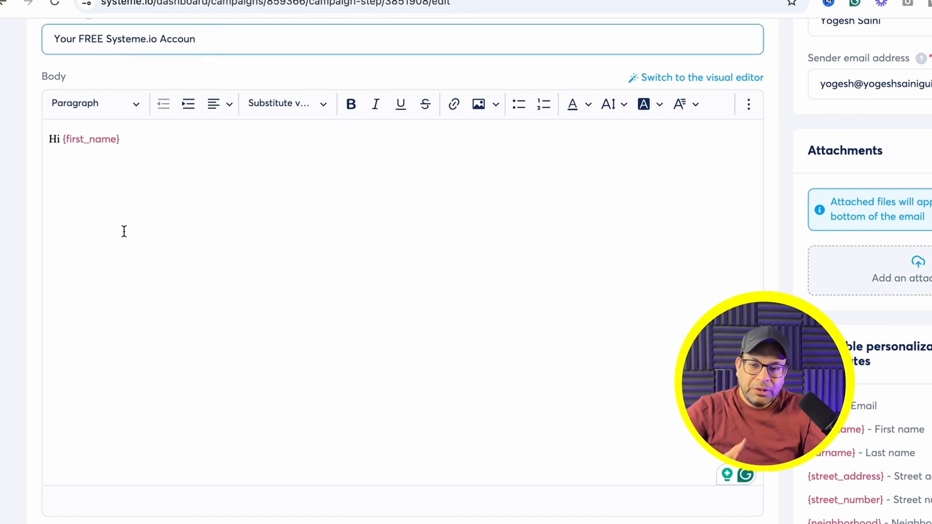
click(80, 338)
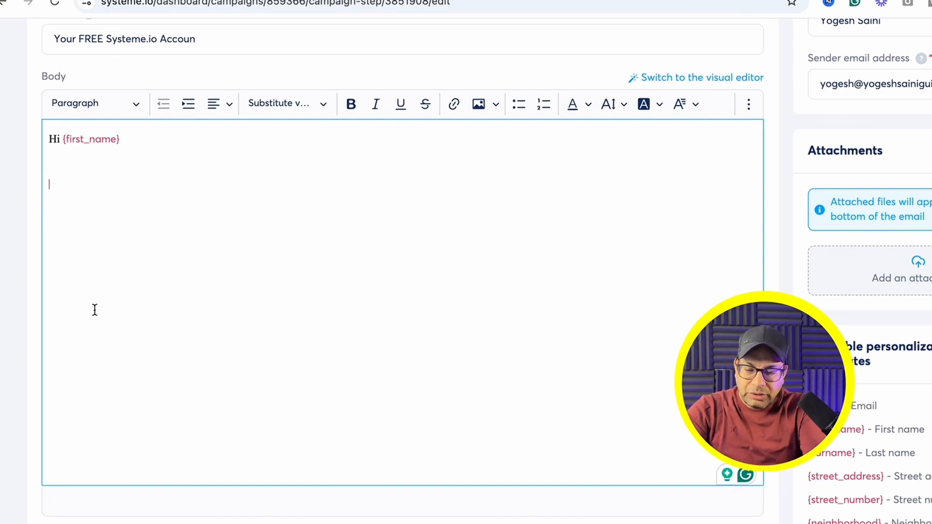
Step: Add 'Thanks' and a 'click here systeme.io' line, then select systeme.io to link it
text(Thanks)
key(Return)
text(In case if y)
text(ou didn't email)
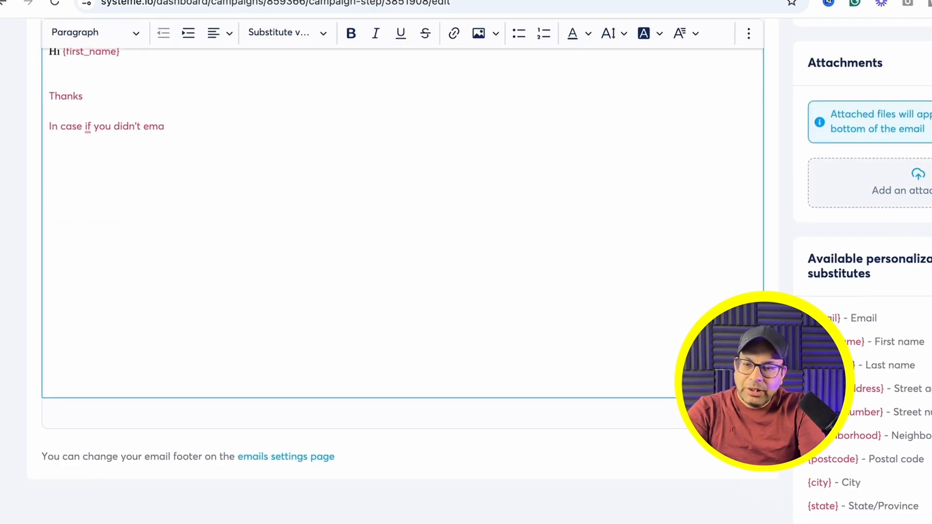
key(BackSpace)
key(BackSpace)
key(BackSpace)
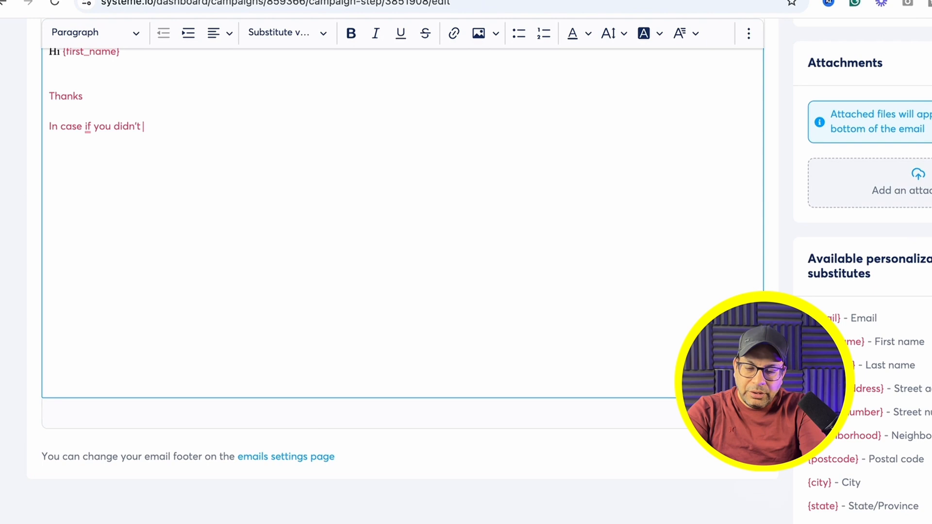
text(the account click here )
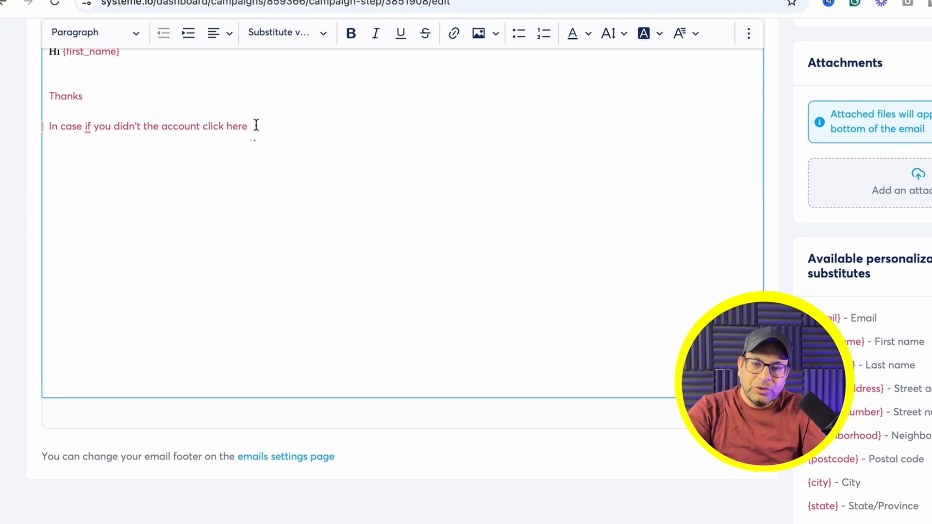
text(systeme.io)
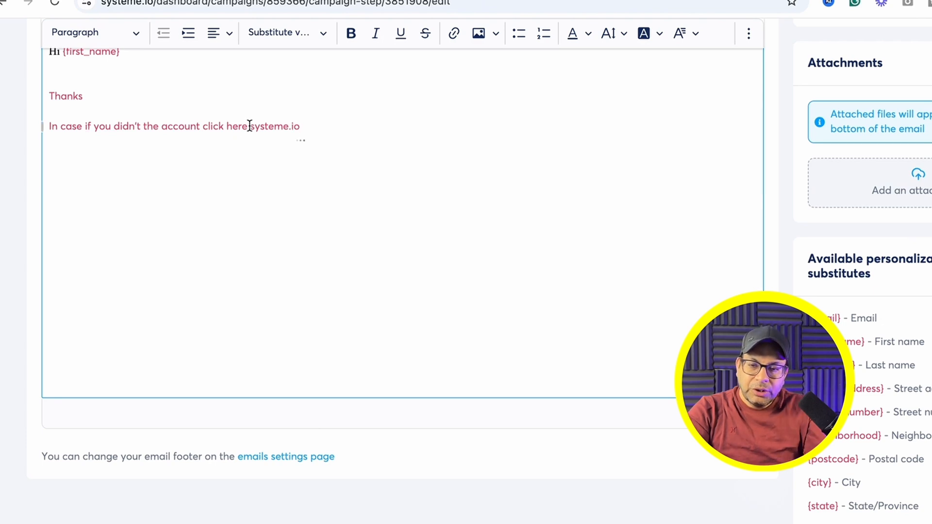
drag(250, 126, 301, 126)
click(454, 34)
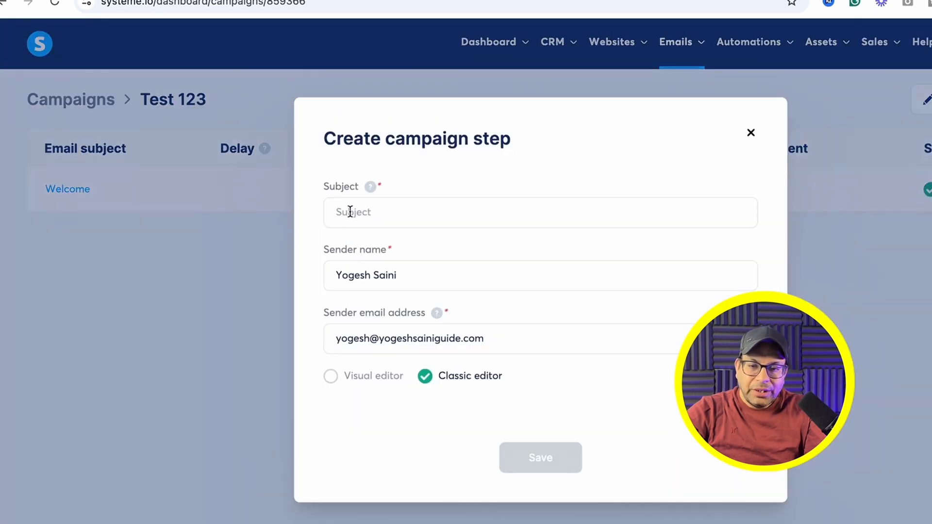
Step: Create a campaign step with subject 'How to build Sales funnel'
click(335, 211)
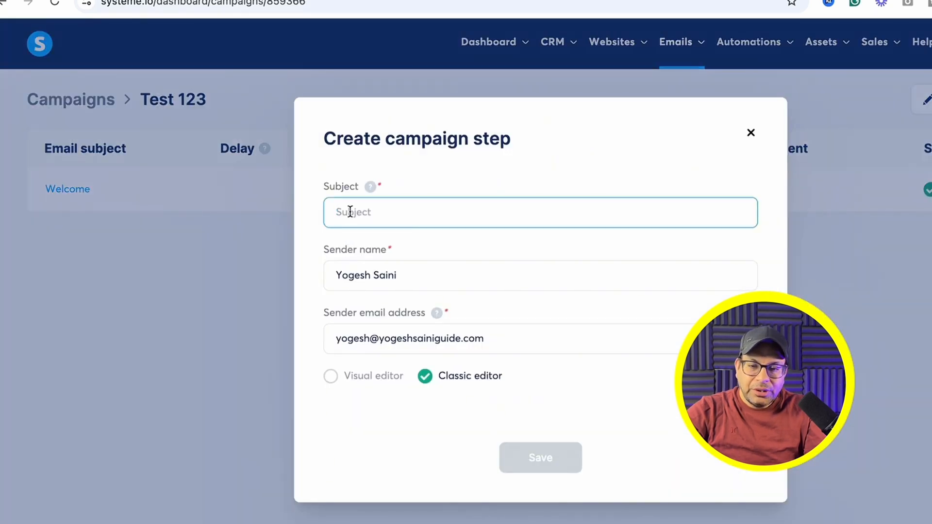
text(How to build Sales funnel)
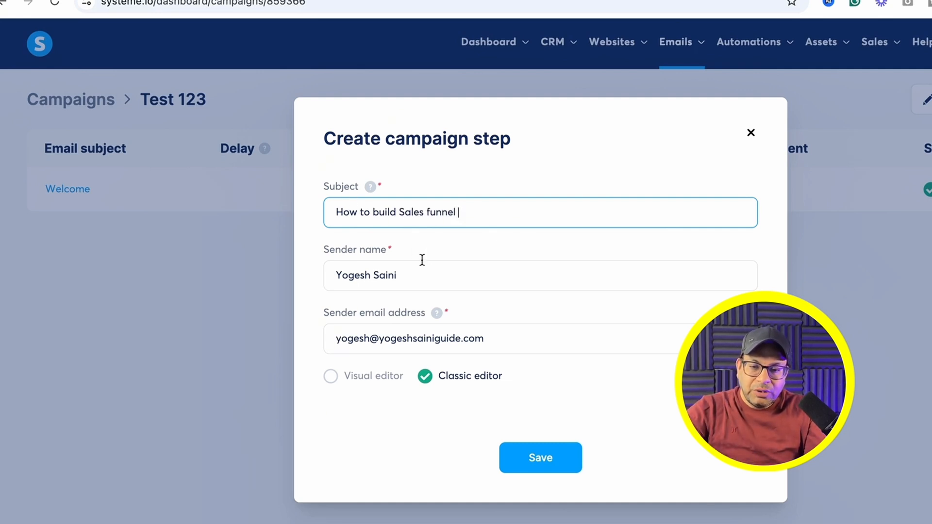
key(Return)
Step: Set its preview to 'Lets build sales funnels' and start the body with 'Hi'
click(141, 240)
text(Lets build sales funnels)
click(81, 355)
text(Hi)
key(Return)
key(Return)
Step: Enter a 1-day sending delay for the How to build Sales funnel email
scroll(136, 353, down, 3)
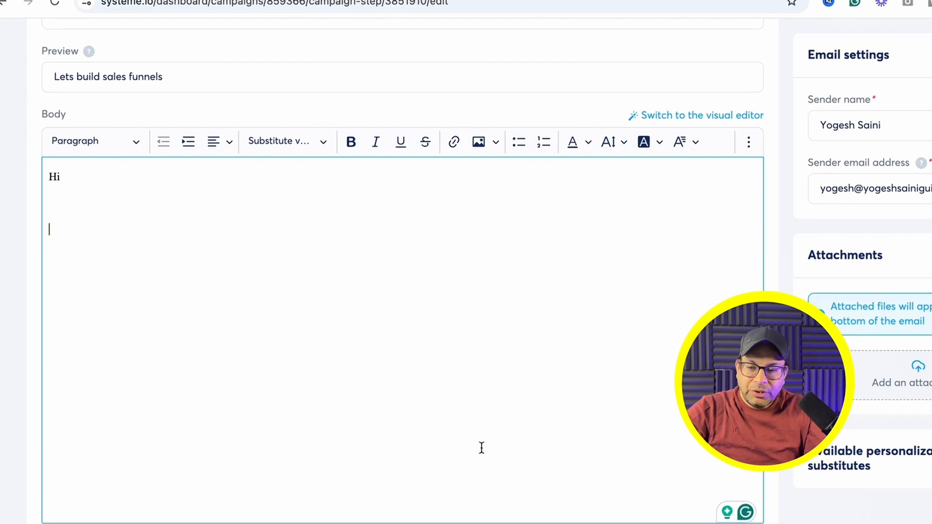
scroll(522, 423, up, 1)
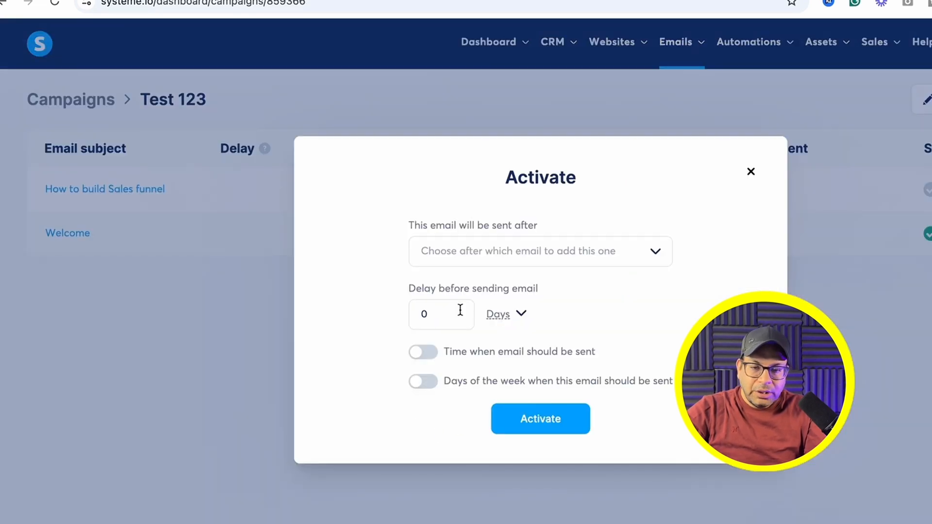
click(449, 312)
text(1)
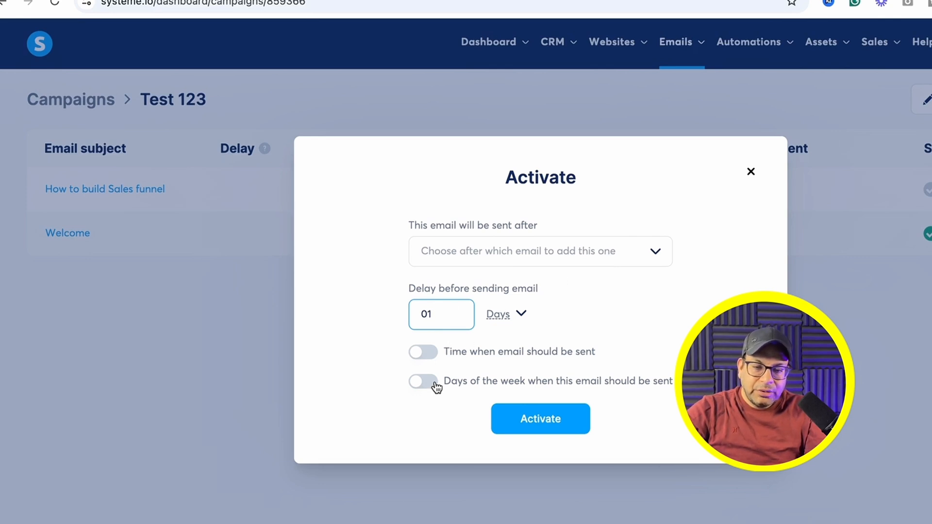
Step: Activate the 'How to build Sales funnel' email with a 1 day delay, following Welcome
click(651, 252)
click(707, 221)
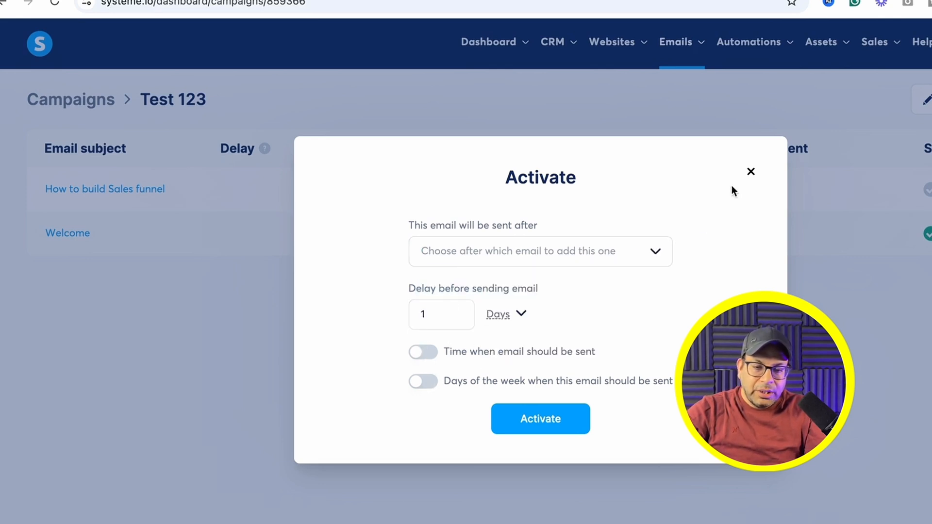
click(555, 419)
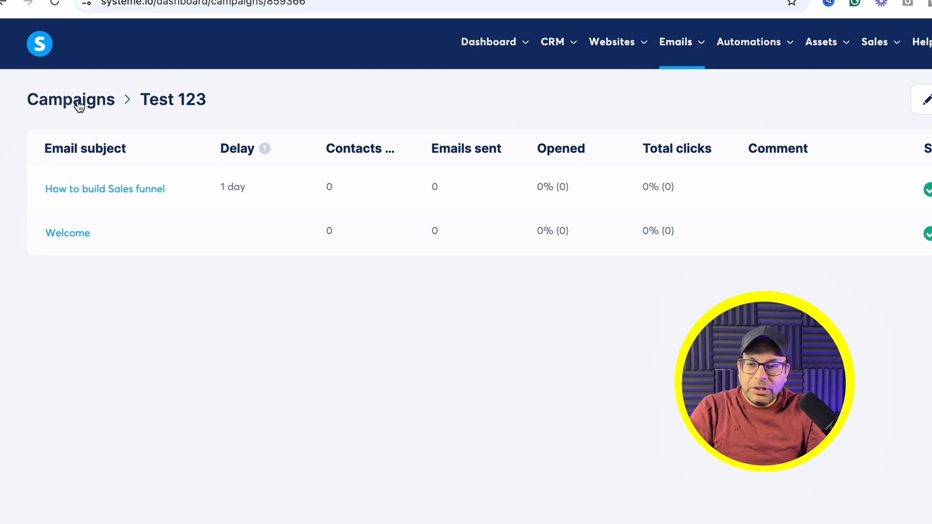
Step: Return to the campaigns list showing all six campaigns, including Test 123
click(58, 100)
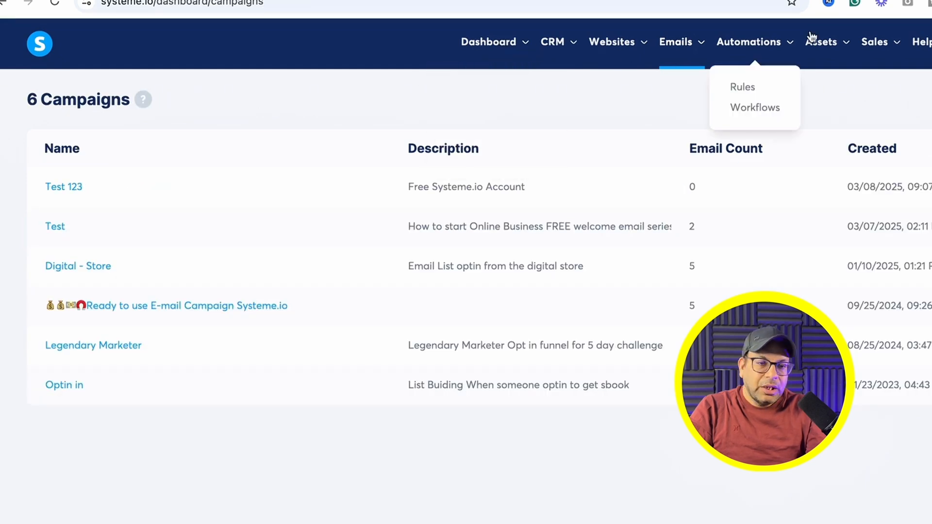
mouse_move(874, 41)
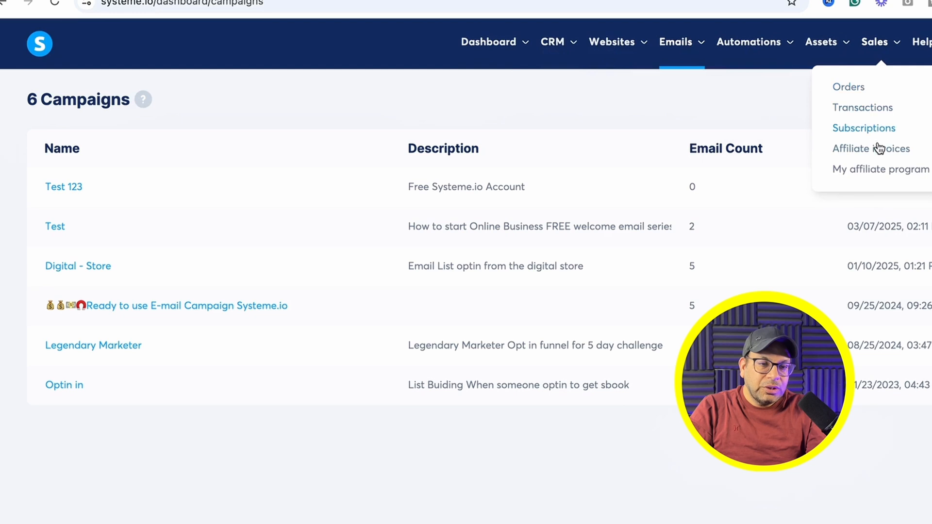
mouse_move(825, 42)
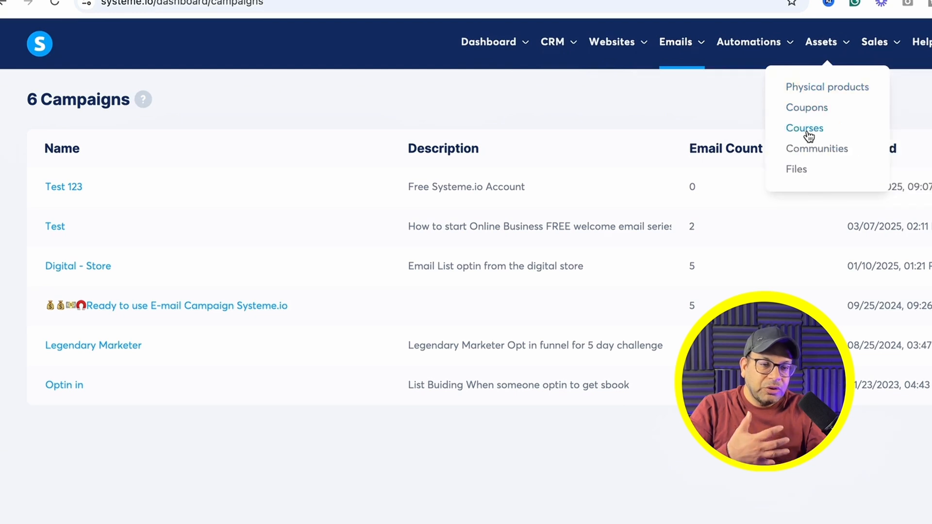